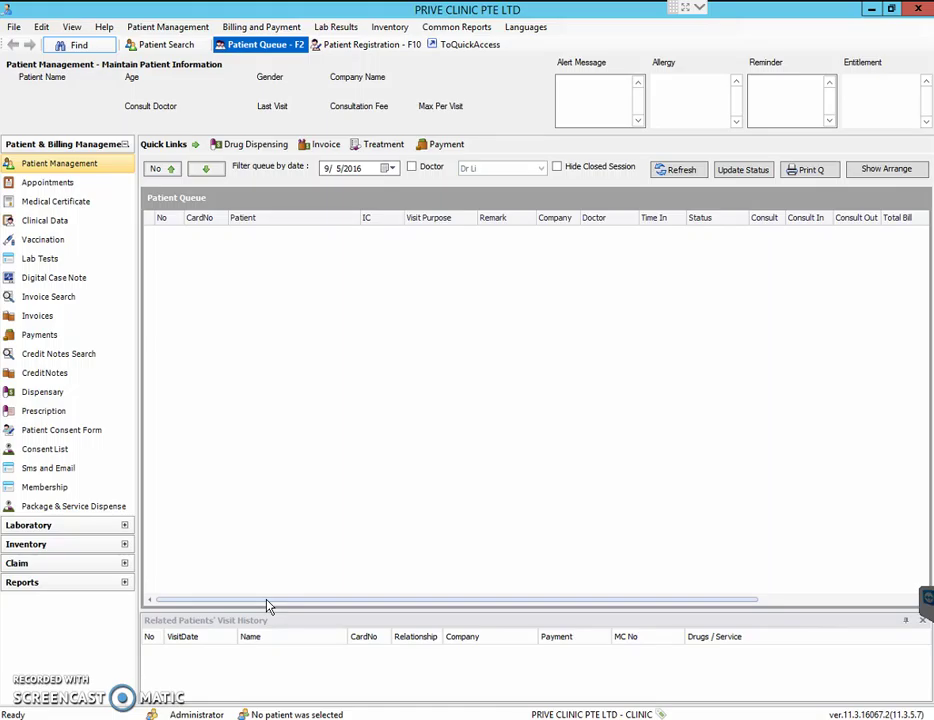
Review the list of membership types in the clinic's master data.
click(256, 558)
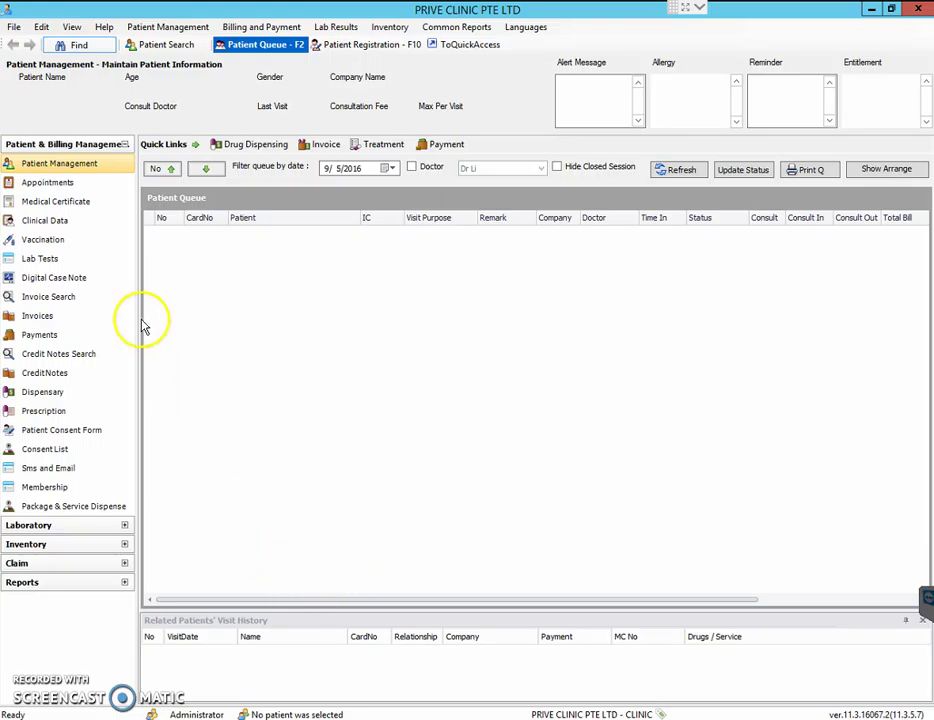
click(16, 27)
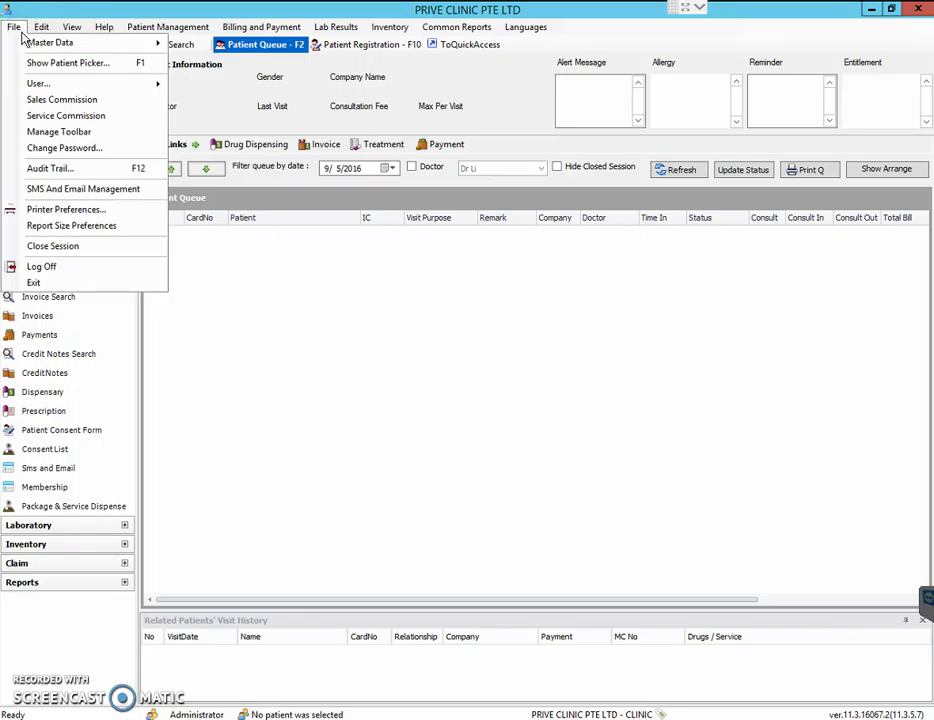
mouse_move(27, 45)
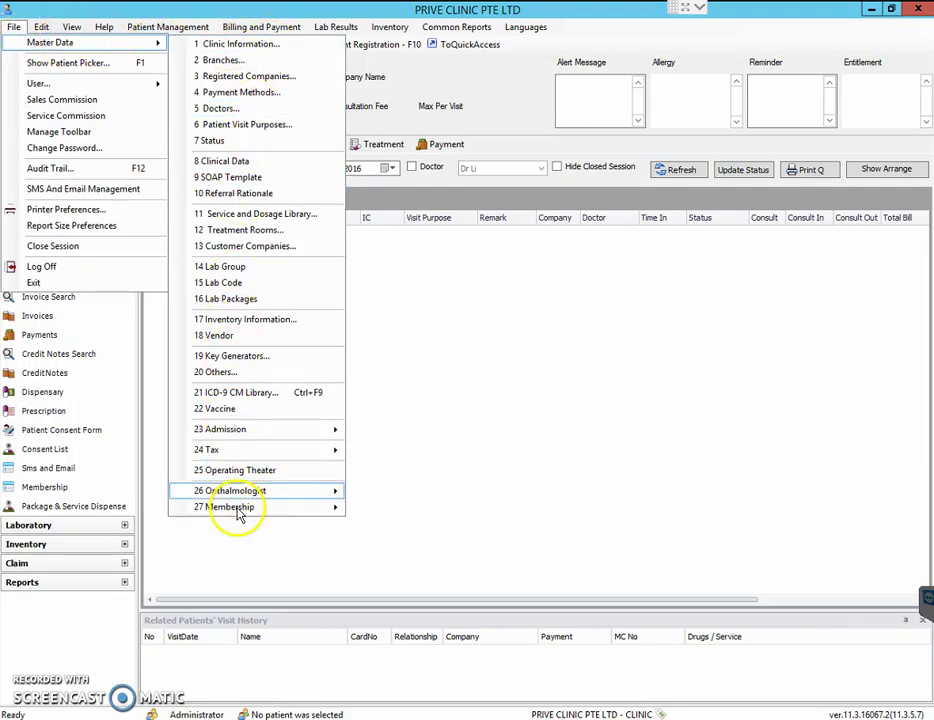
mouse_move(268, 510)
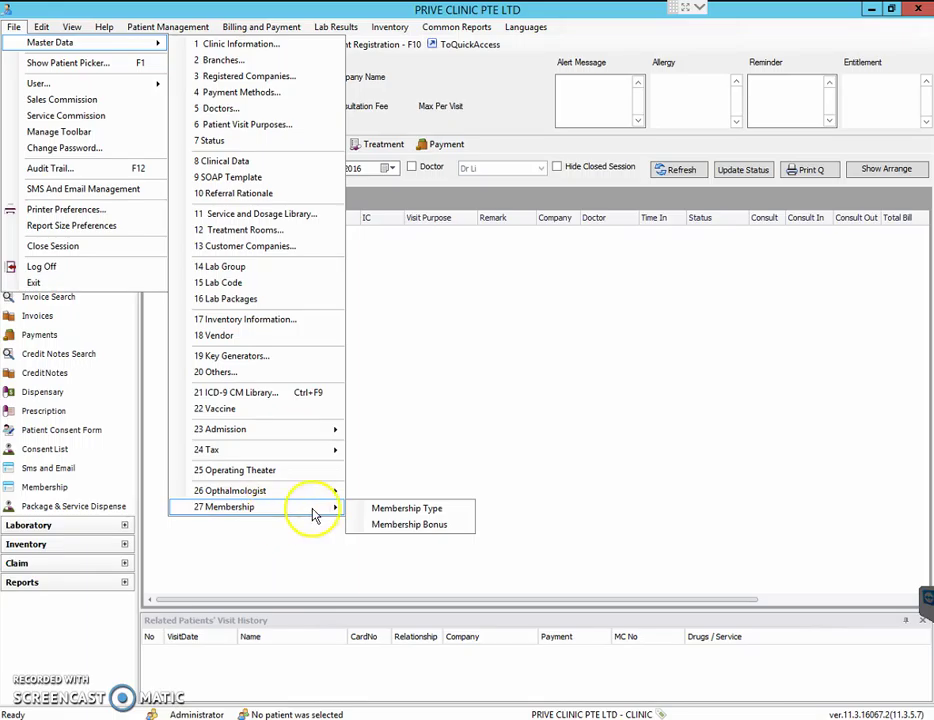
click(380, 511)
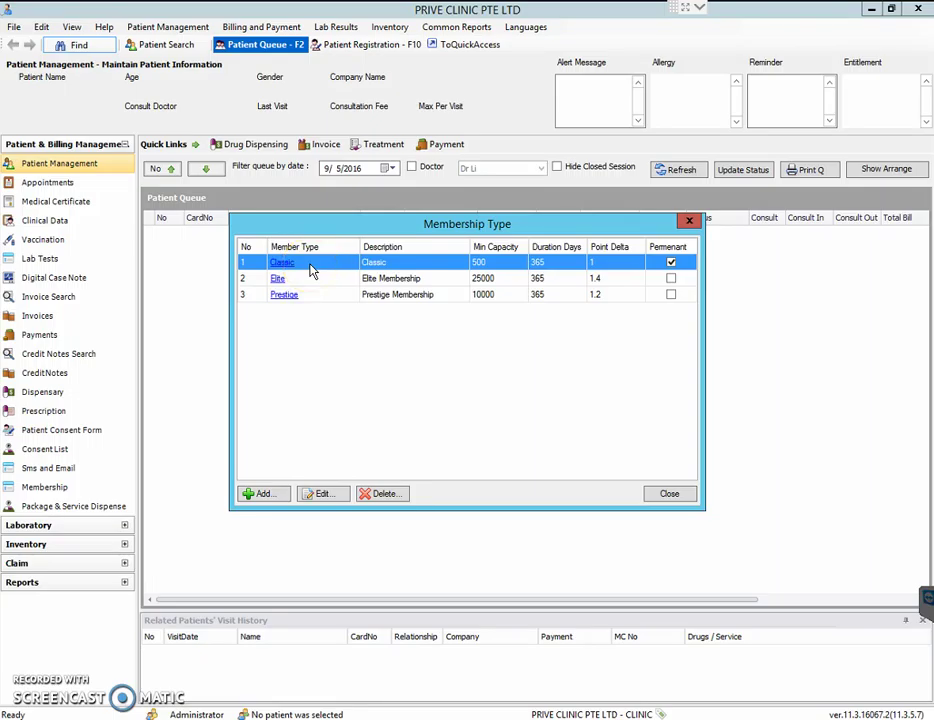
click(310, 284)
click(670, 494)
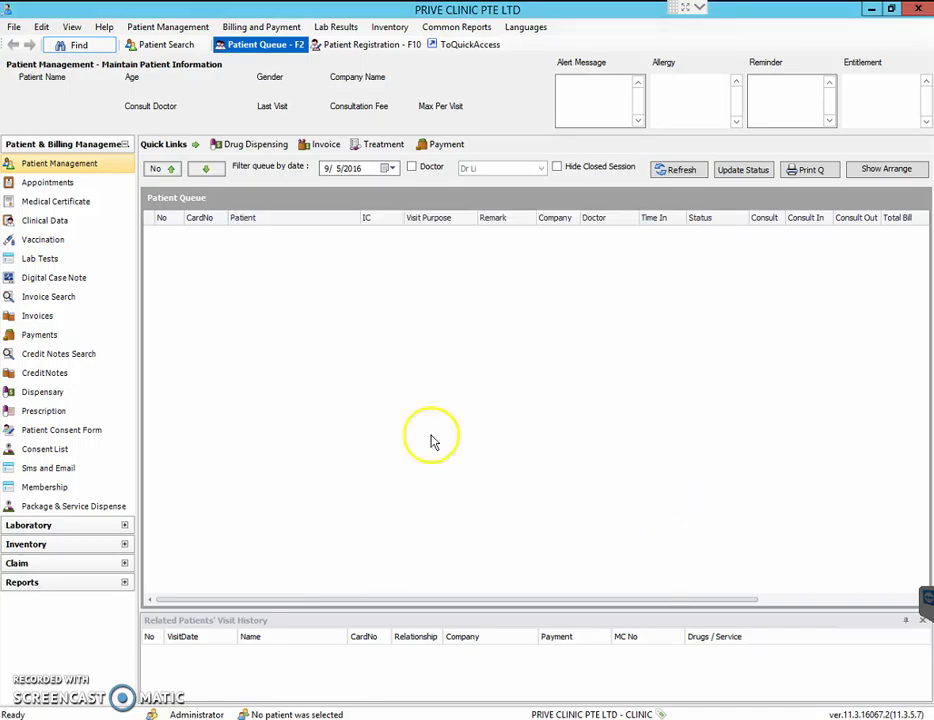
Inspect the Referral bonus entry in the membership bonus point types list.
click(20, 30)
mouse_move(27, 47)
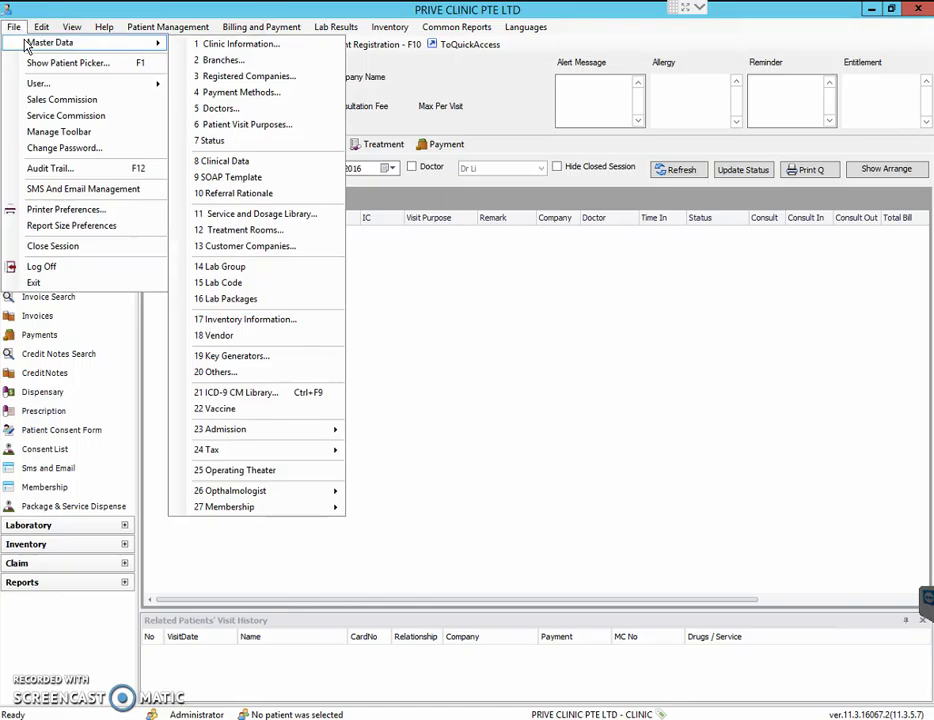
mouse_move(242, 513)
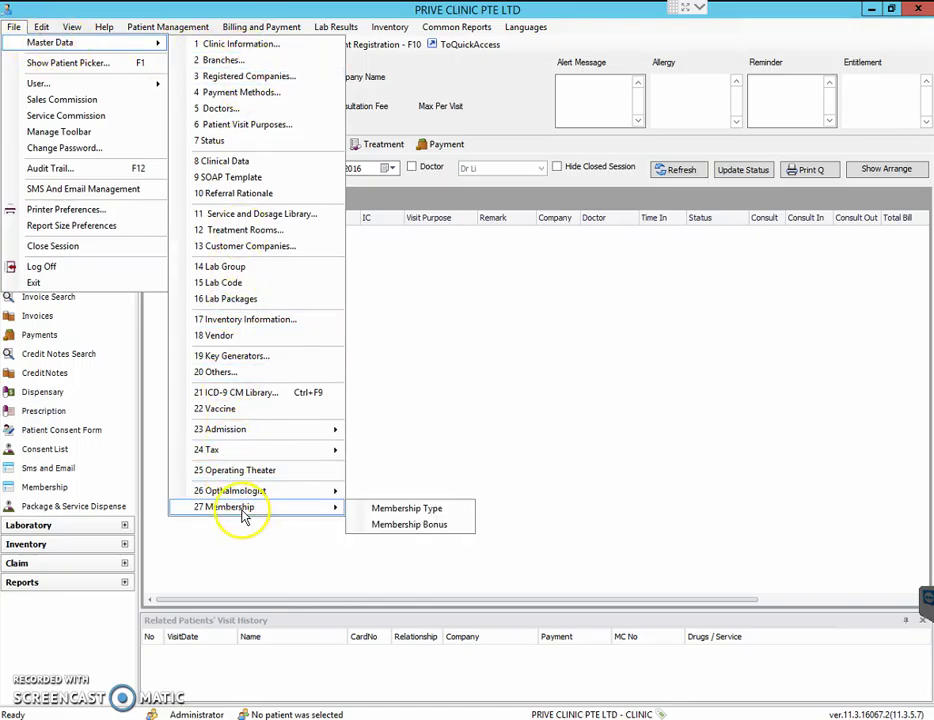
click(409, 527)
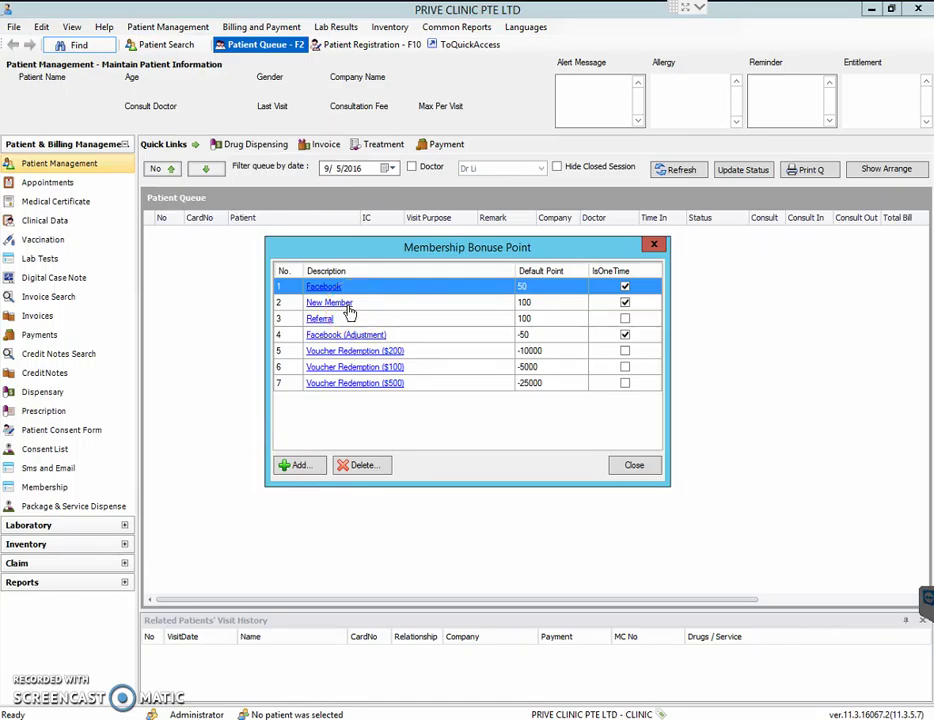
click(316, 309)
click(328, 320)
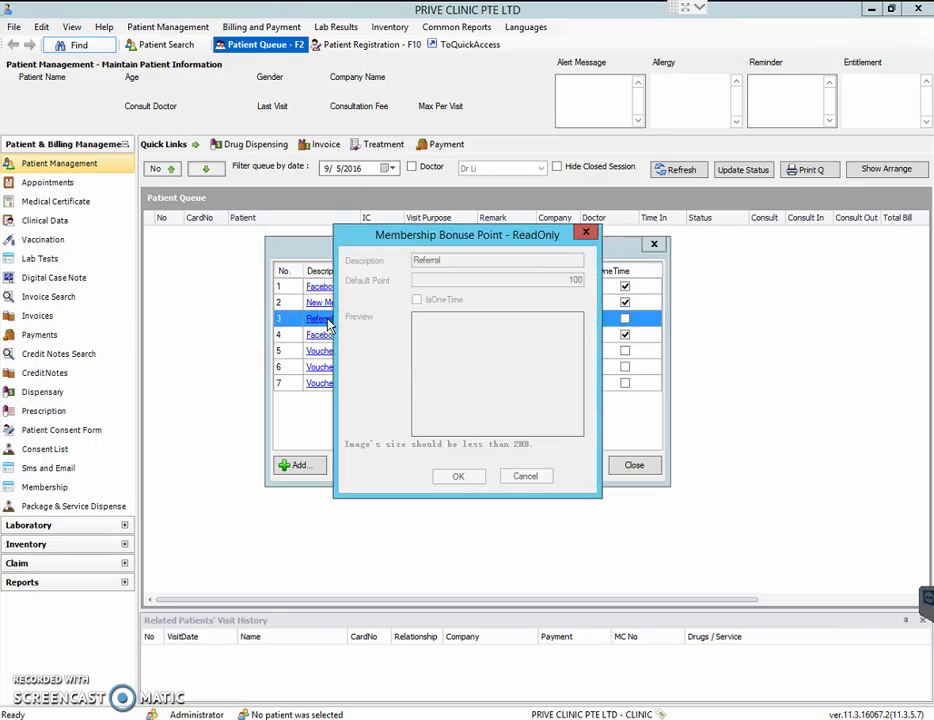
click(396, 318)
click(529, 477)
click(585, 233)
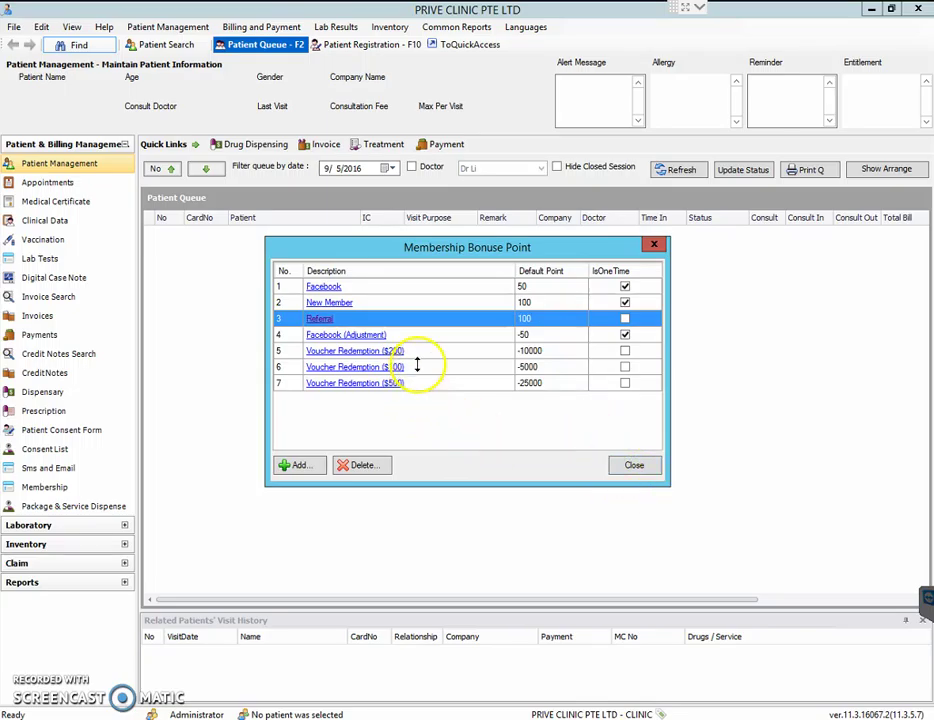
click(543, 364)
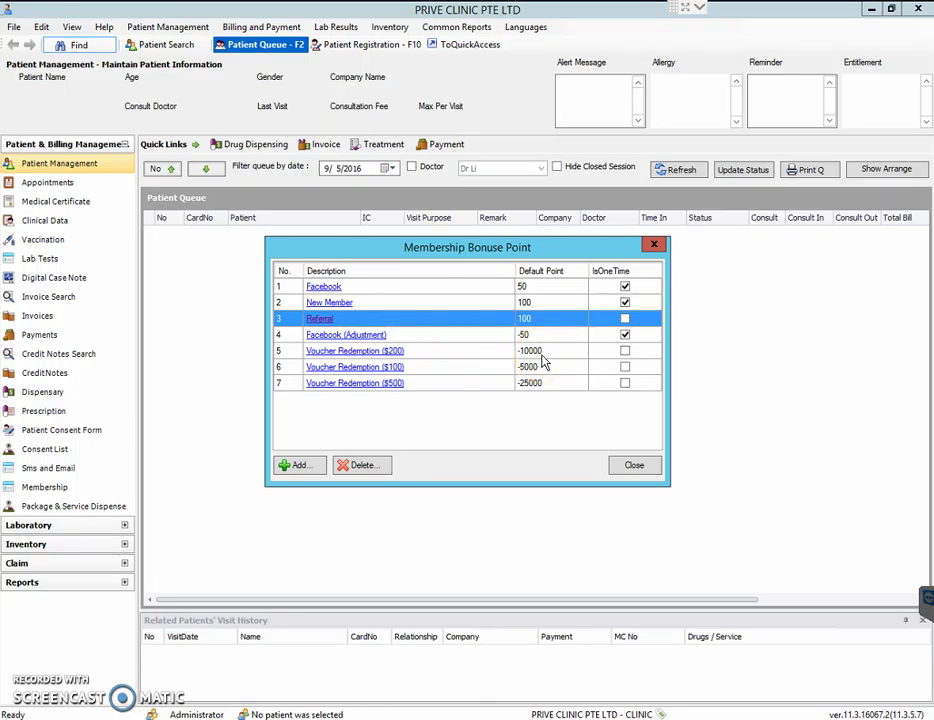
click(647, 468)
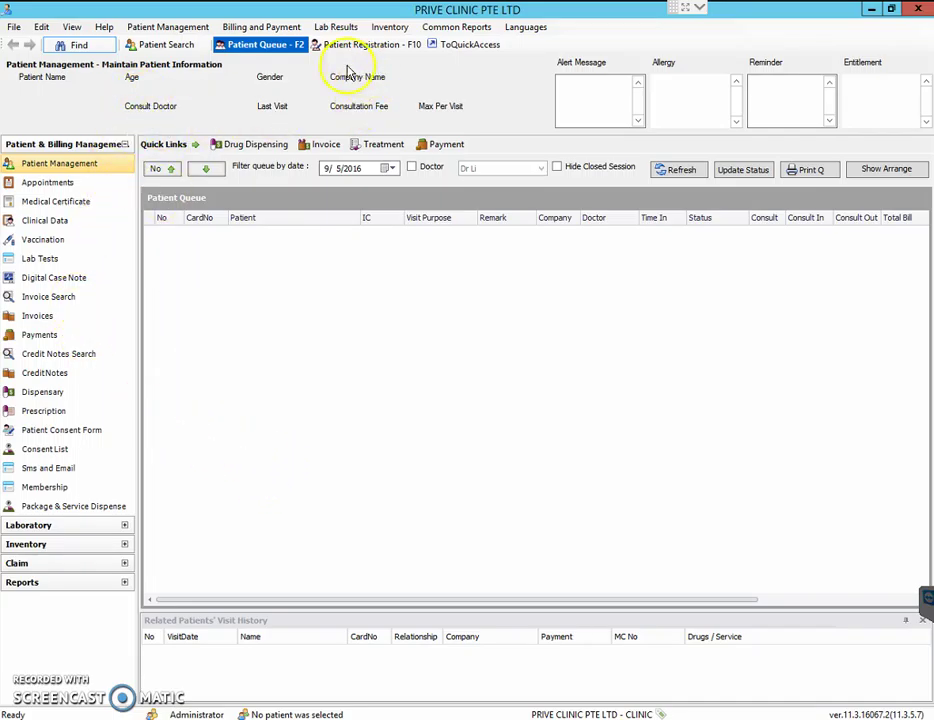
Search patients by name and select the 58-year-old female as current patient.
click(190, 46)
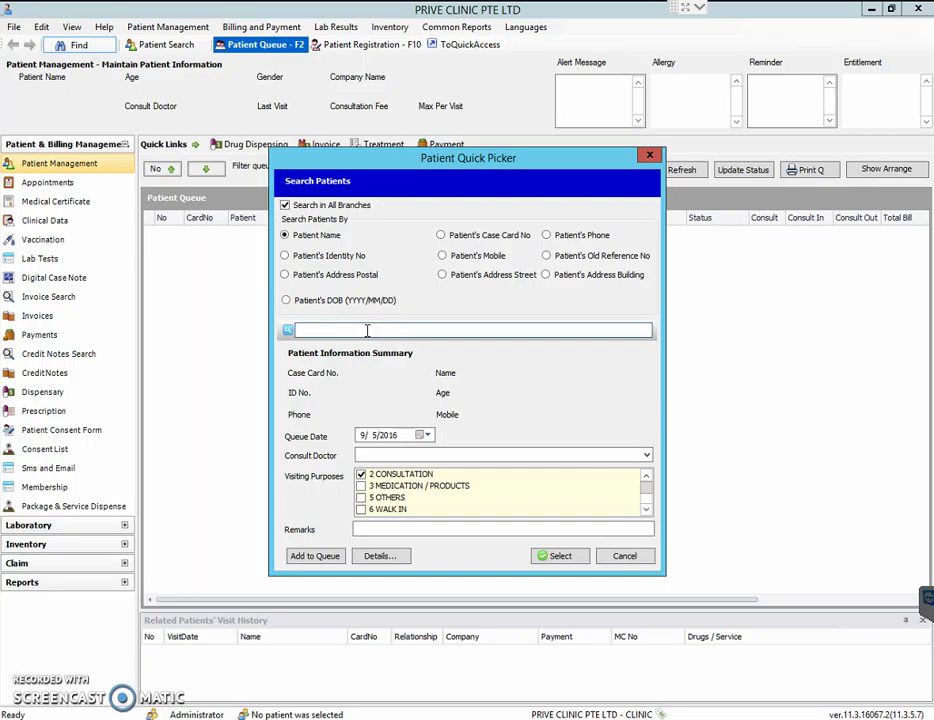
text(g)
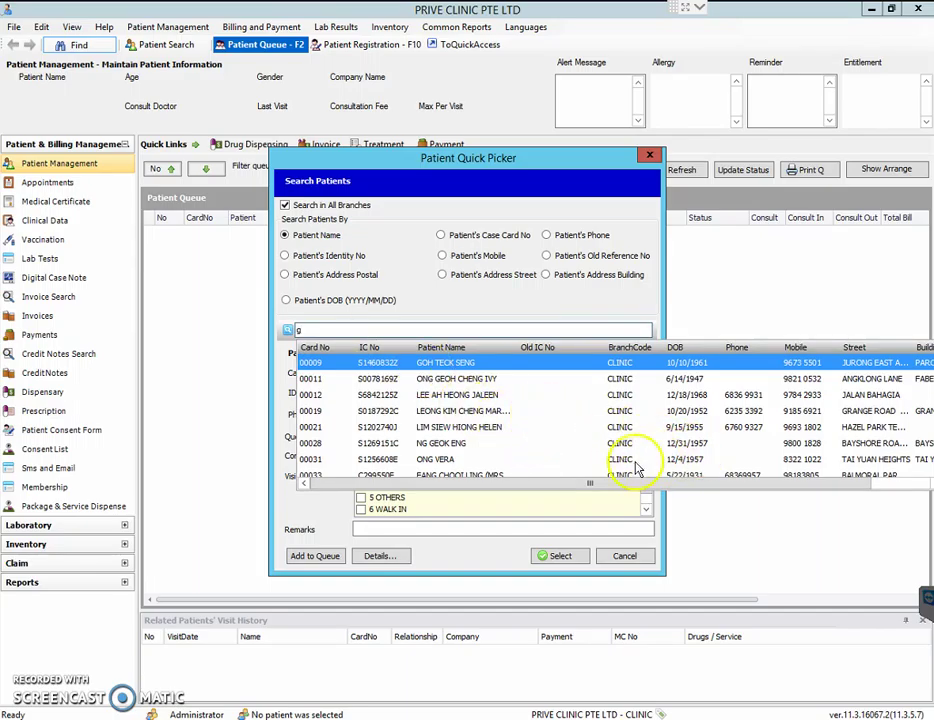
click(536, 457)
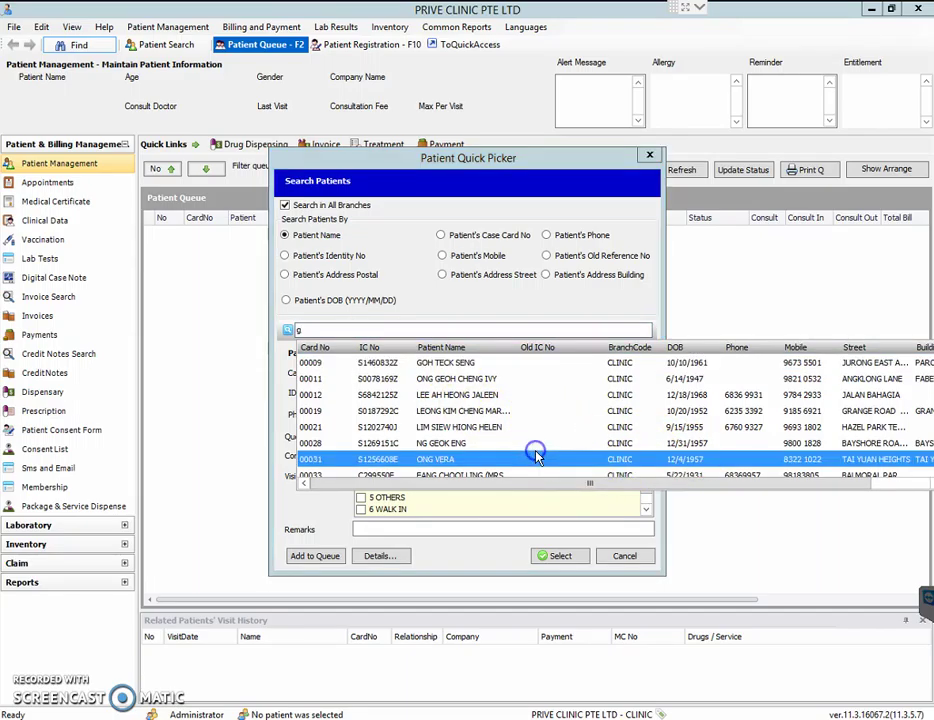
double_click(536, 457)
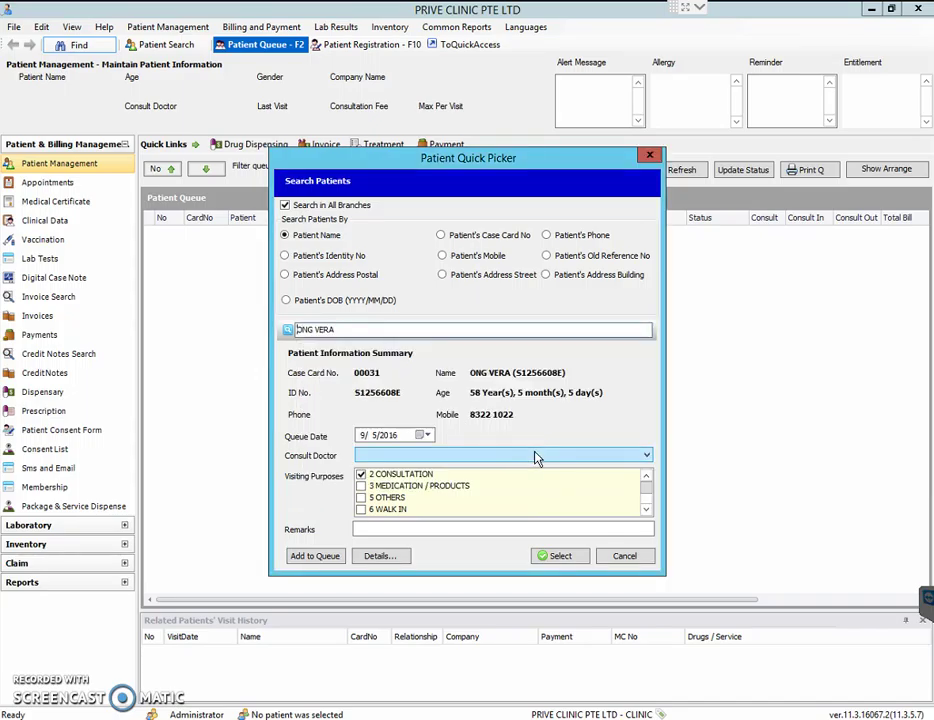
click(557, 556)
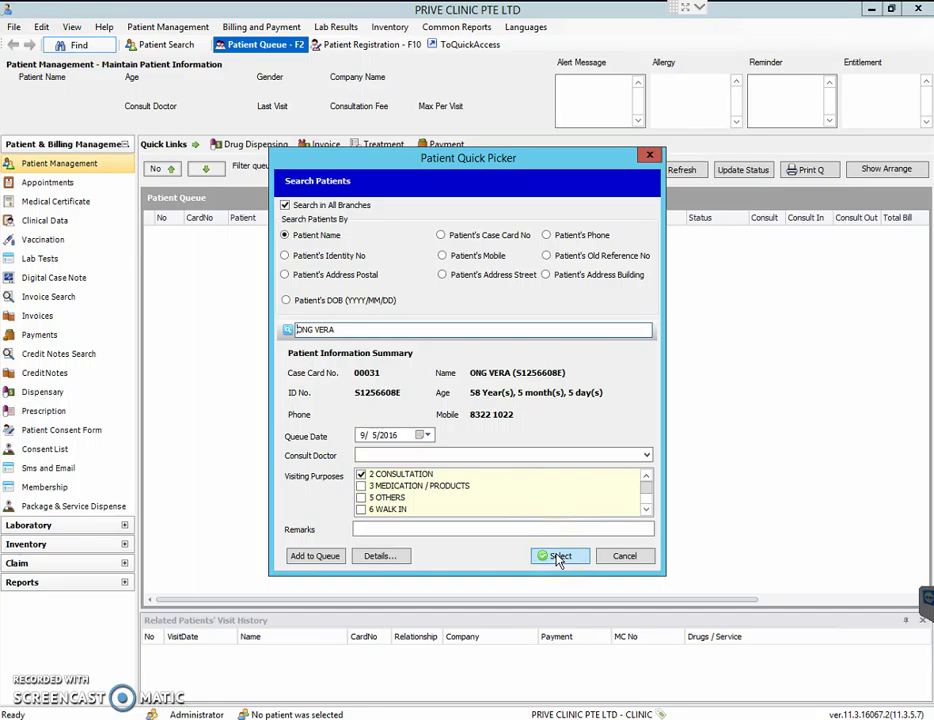
click(557, 556)
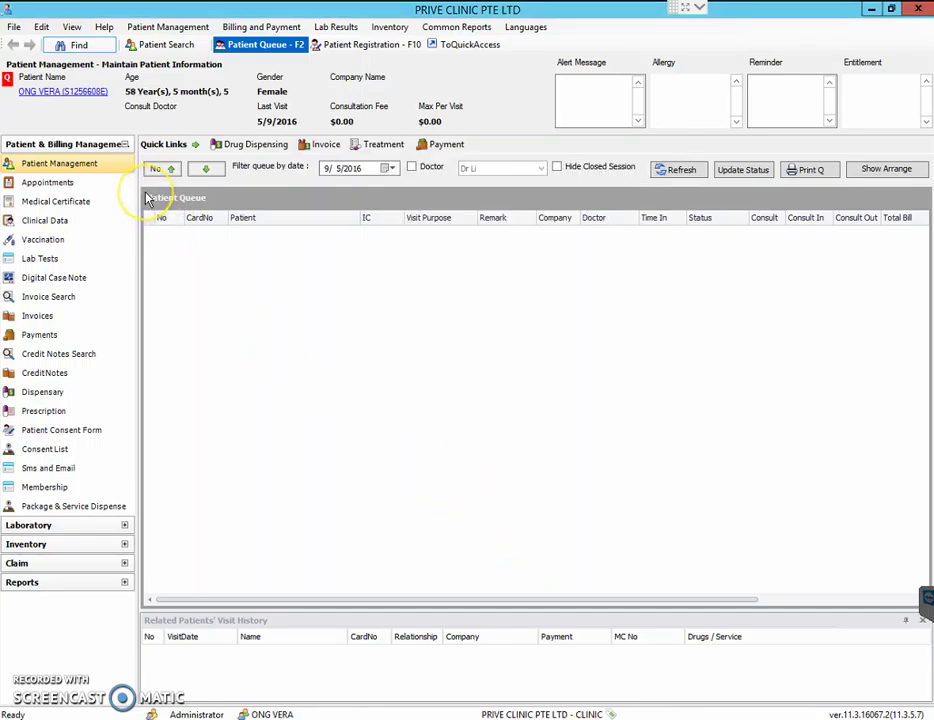
Review the patient's membership points, then view the Package & Service Dispense records for 8/5–9/5/2016.
click(45, 488)
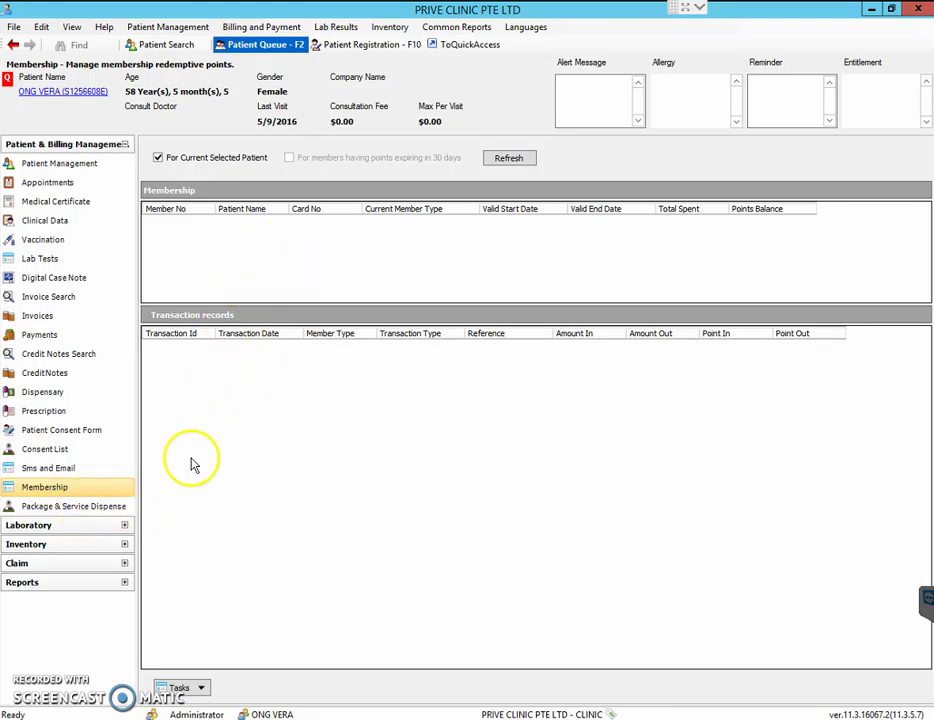
click(110, 510)
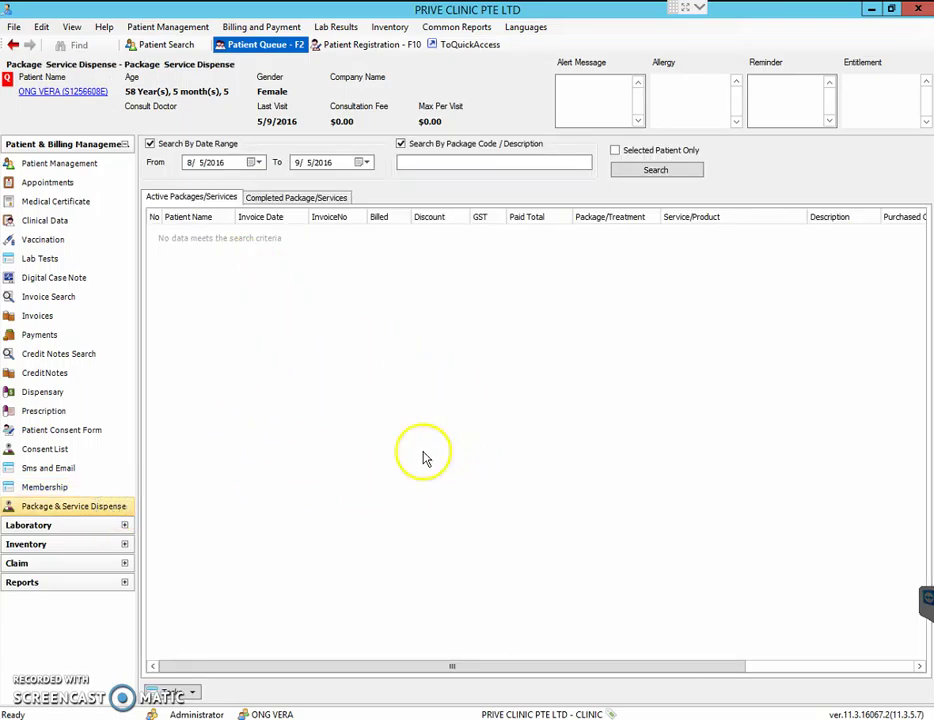
click(223, 496)
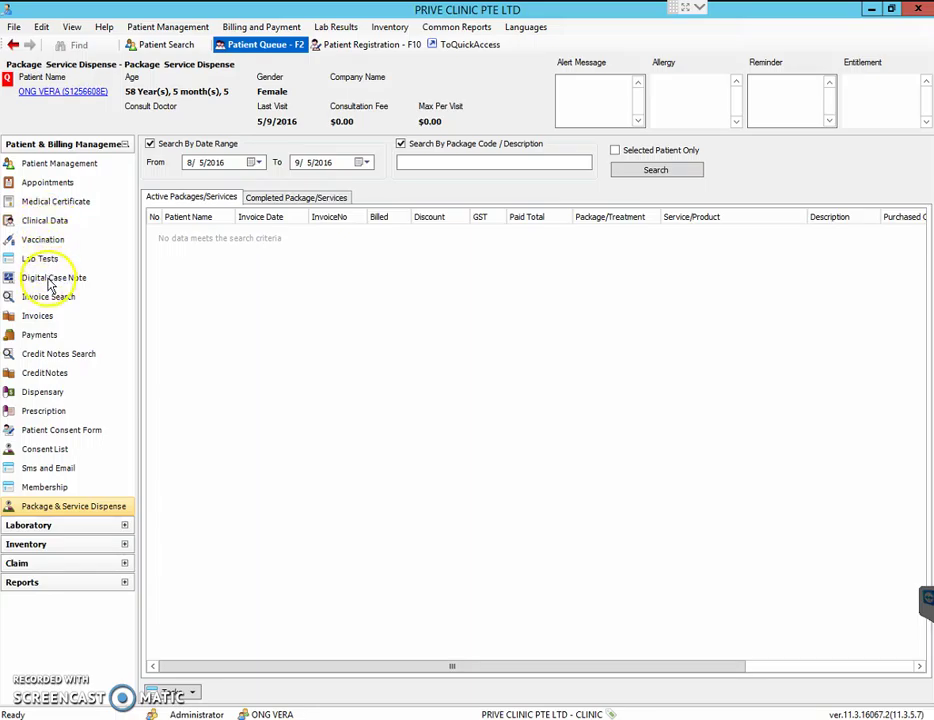
Add the CBA+ABC2 package as a $220.00 service item in the Dispensary.
click(68, 390)
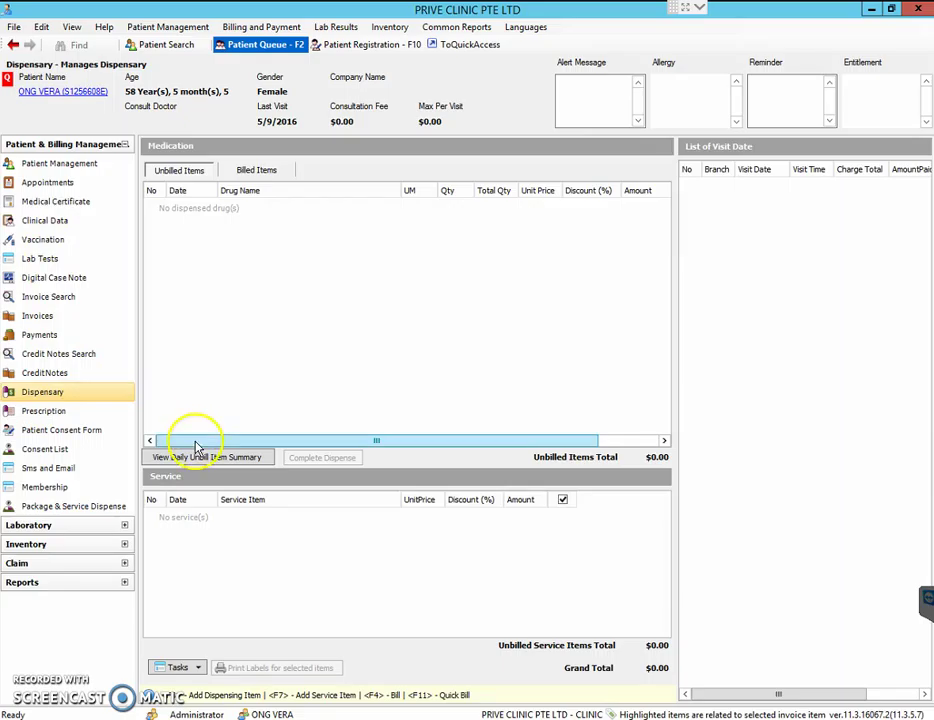
right_click(201, 356)
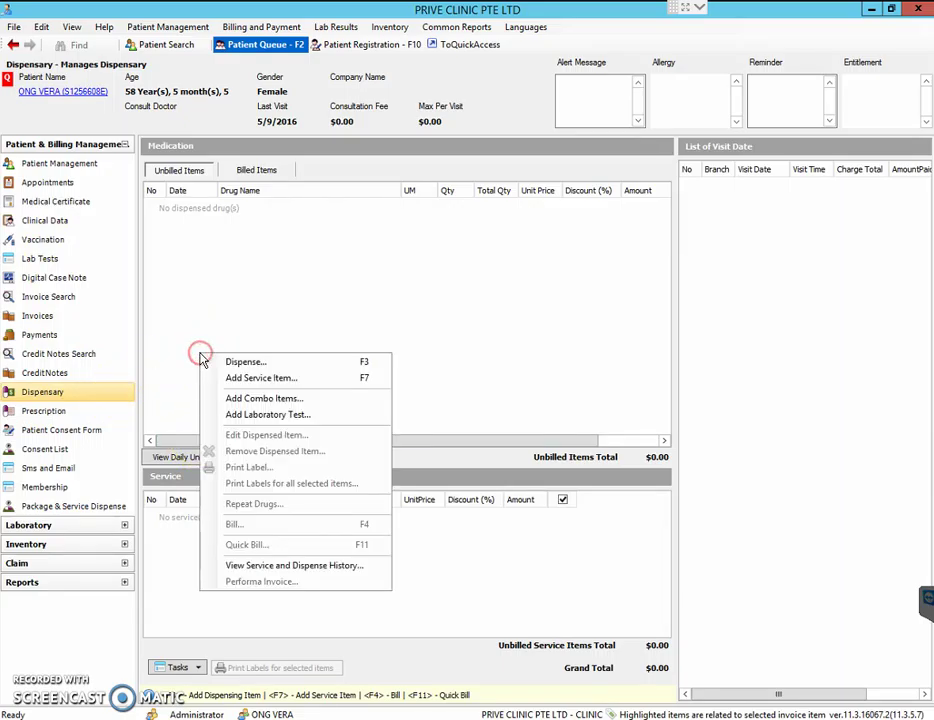
click(214, 377)
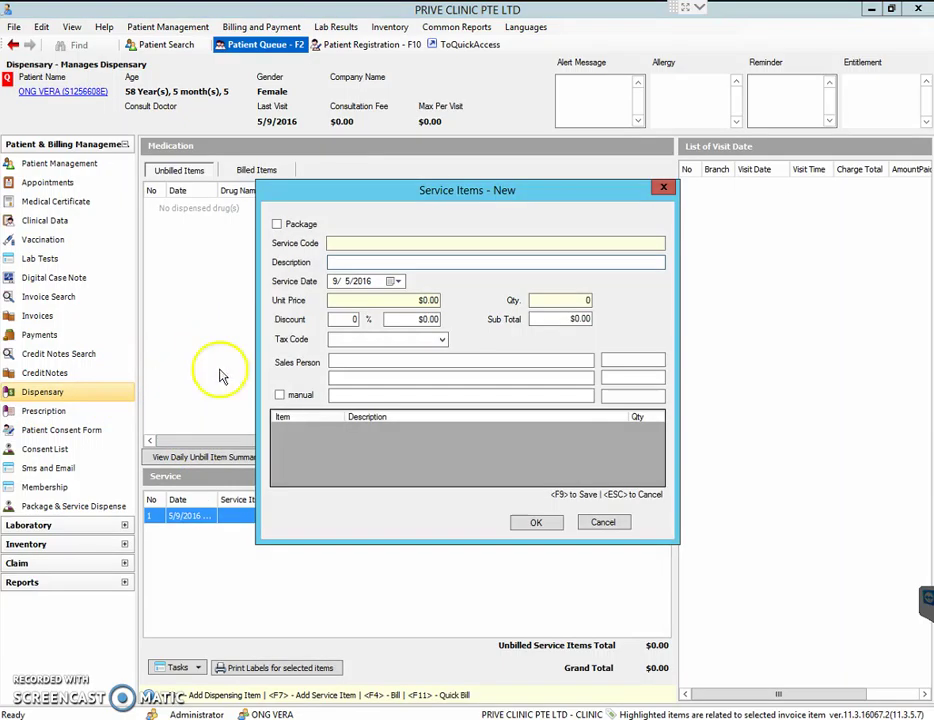
click(278, 226)
click(361, 223)
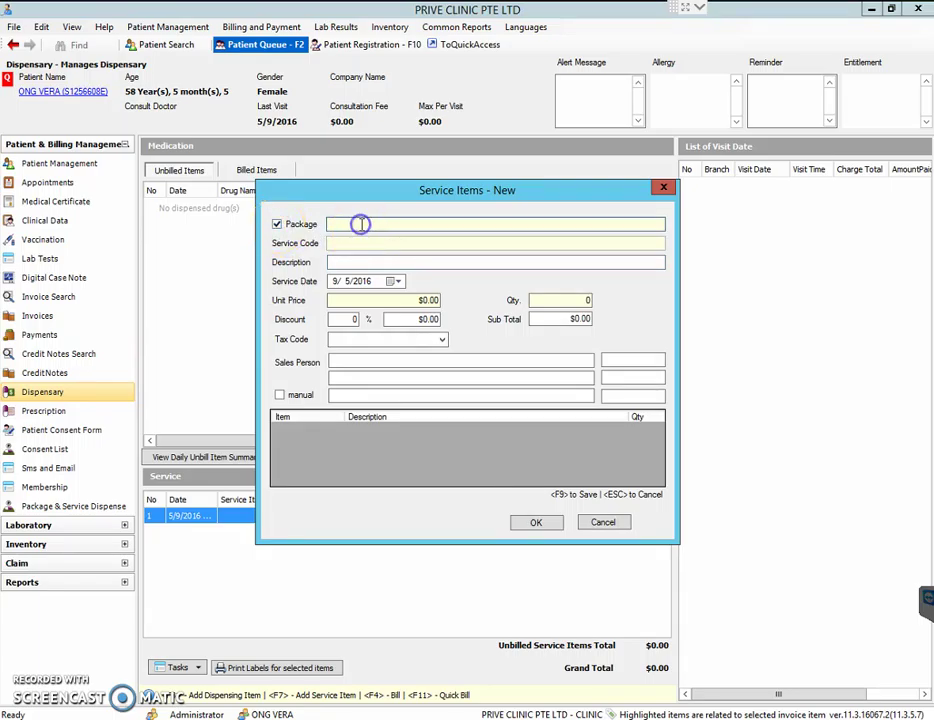
text(a)
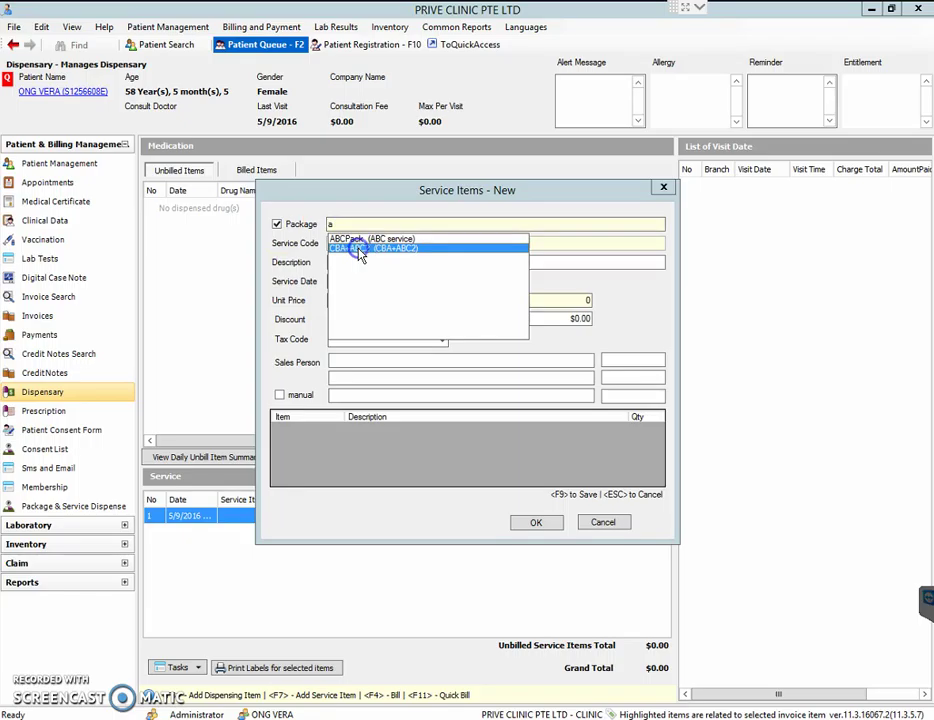
click(360, 250)
click(566, 302)
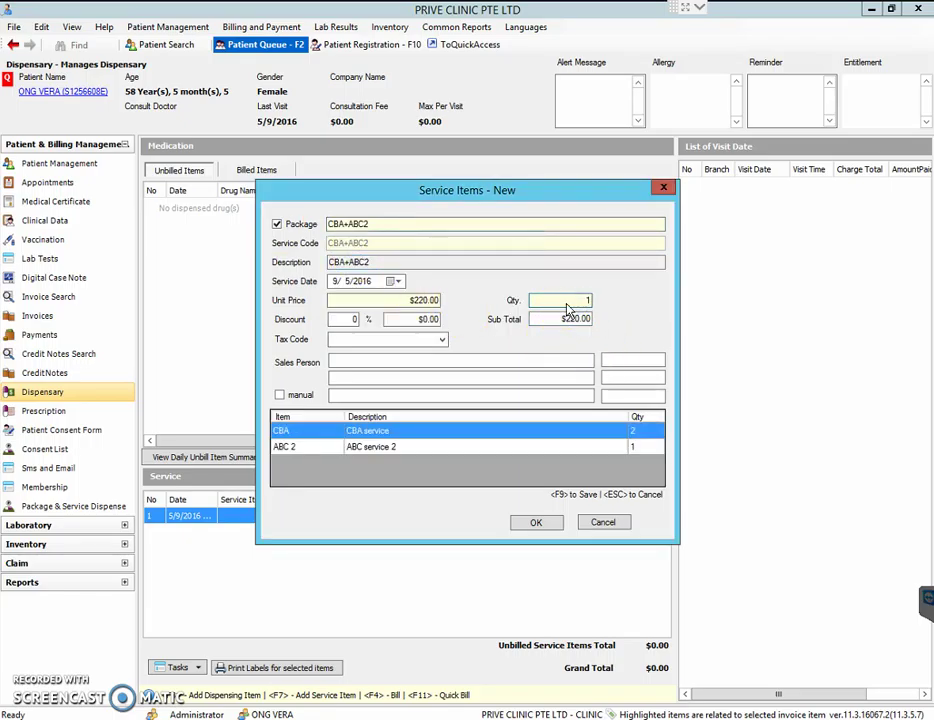
click(540, 524)
click(600, 523)
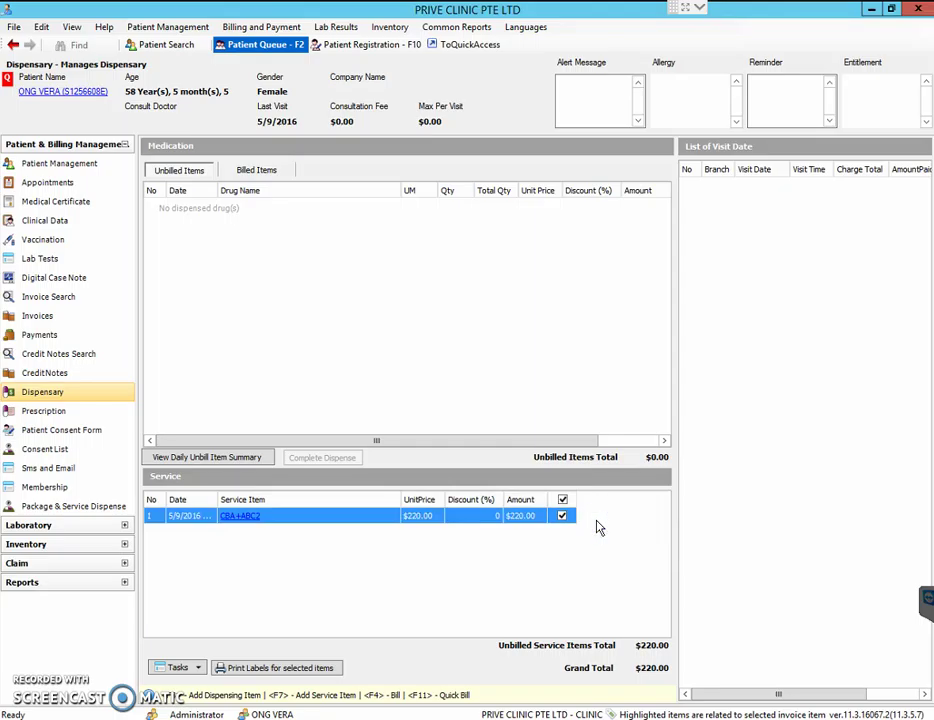
Open the new drug item form with F6 and cancel it without adding anything.
right_click(398, 542)
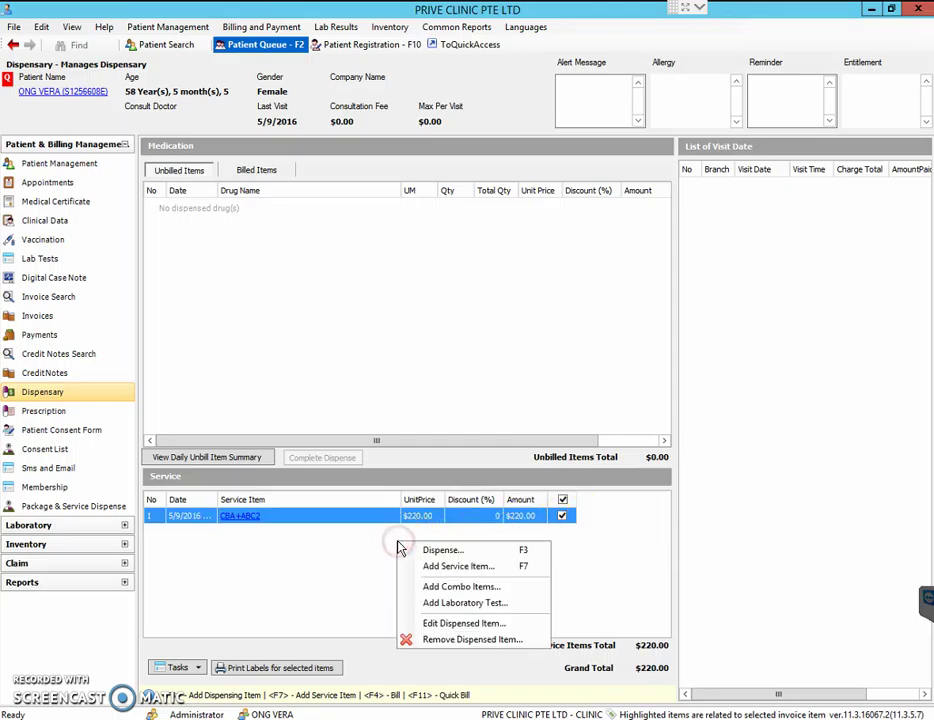
click(385, 550)
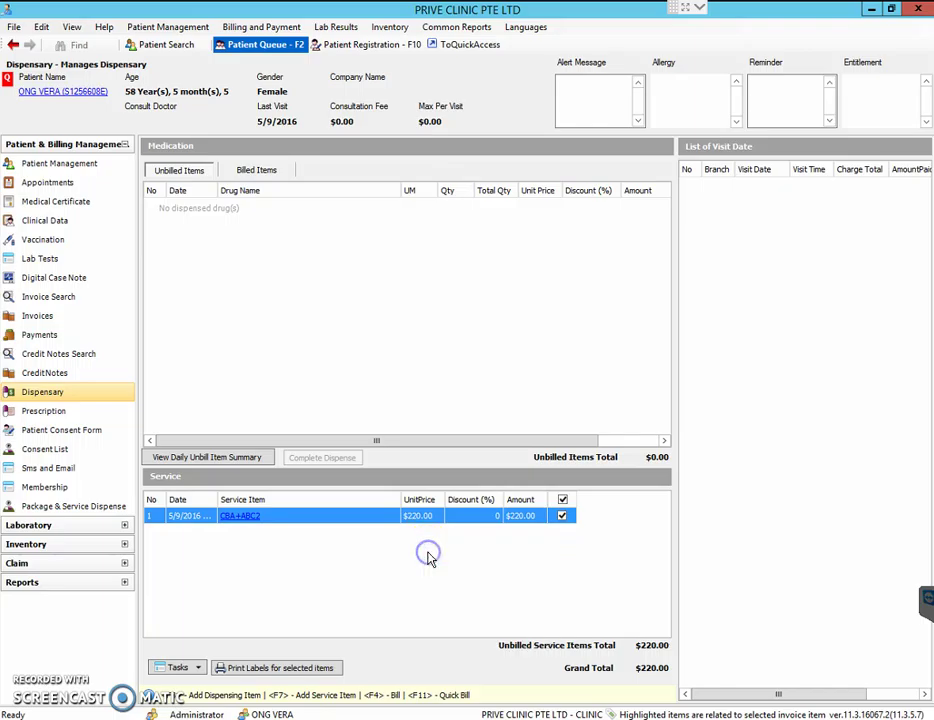
key(F6)
click(587, 606)
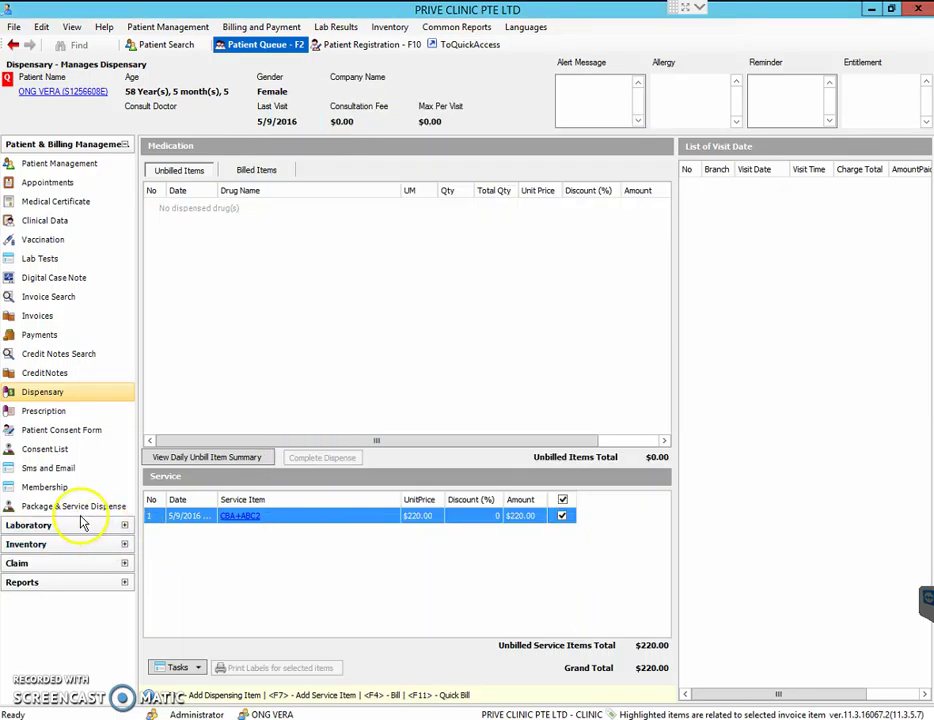
Bill the unbilled CBA+ABC2 service item into a new invoice.
click(194, 666)
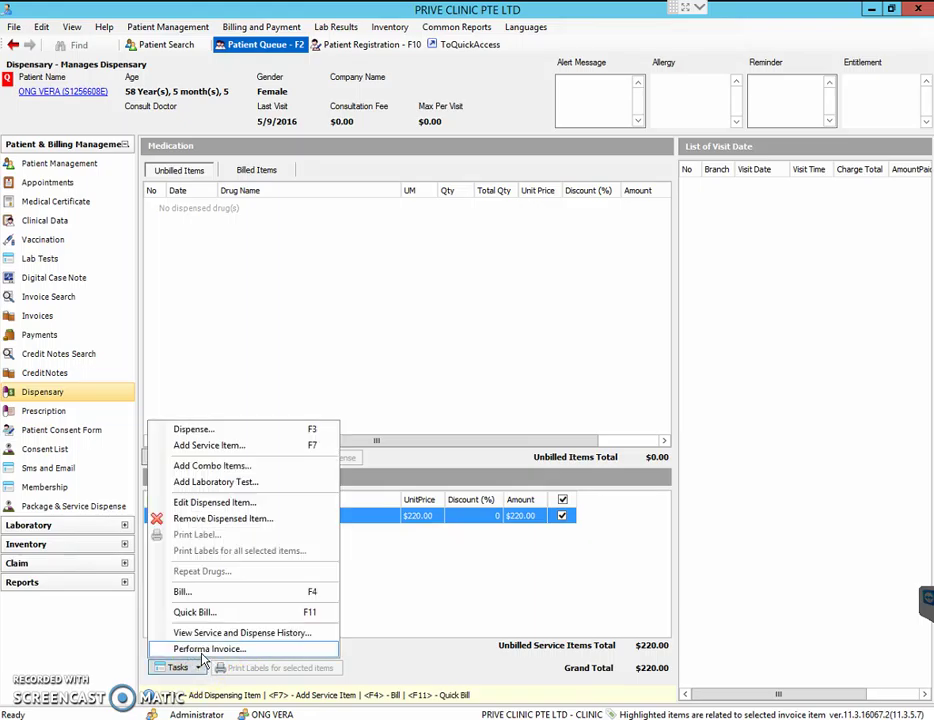
click(190, 592)
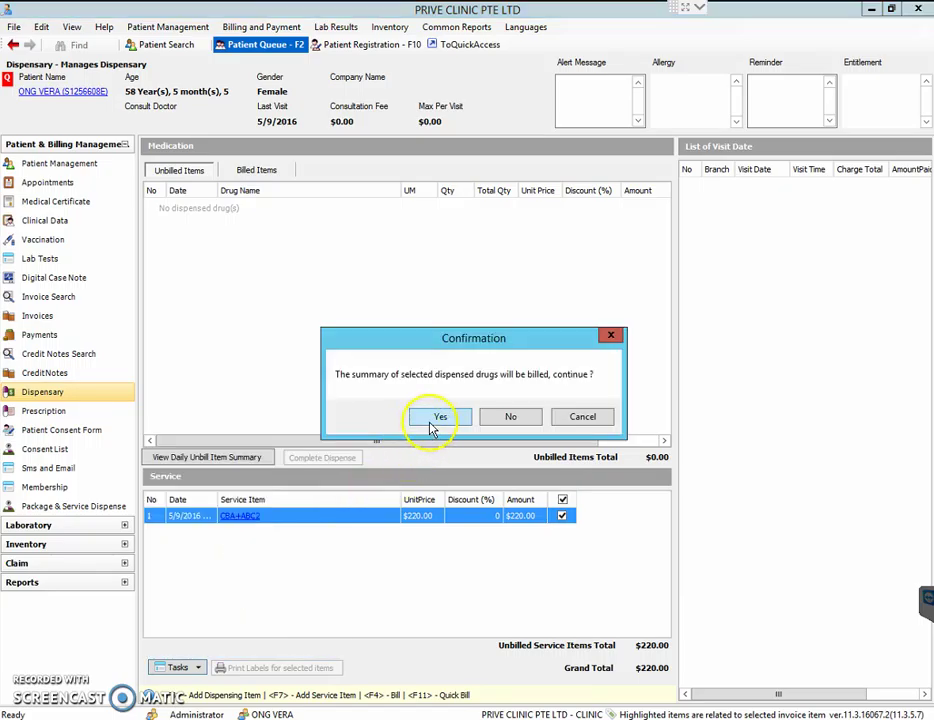
click(431, 420)
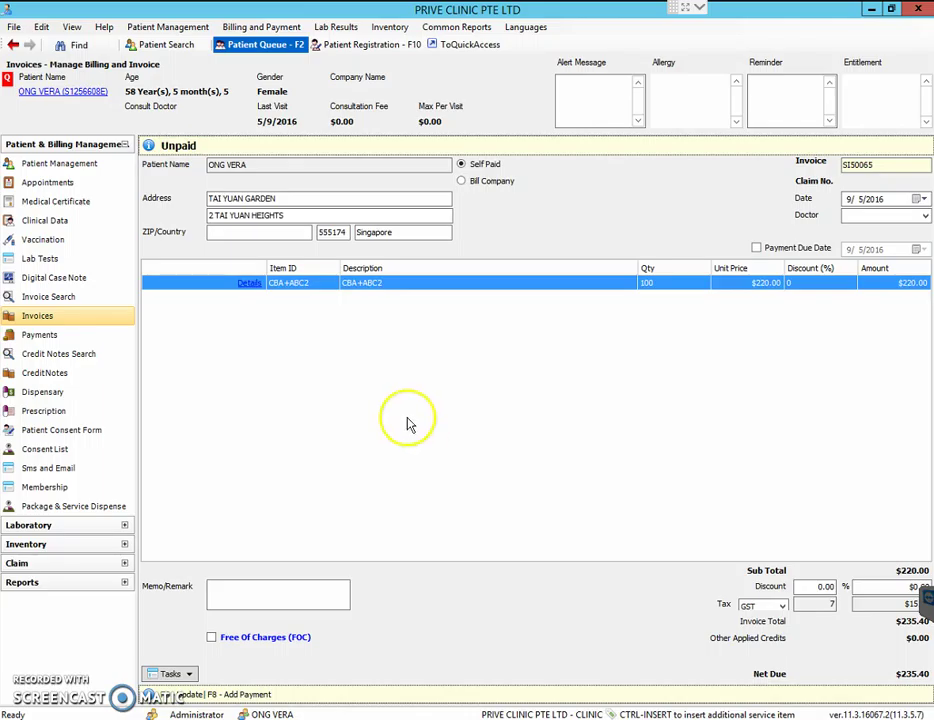
Assign Dr Li as the invoice's doctor after the missing-doctor warning.
right_click(361, 291)
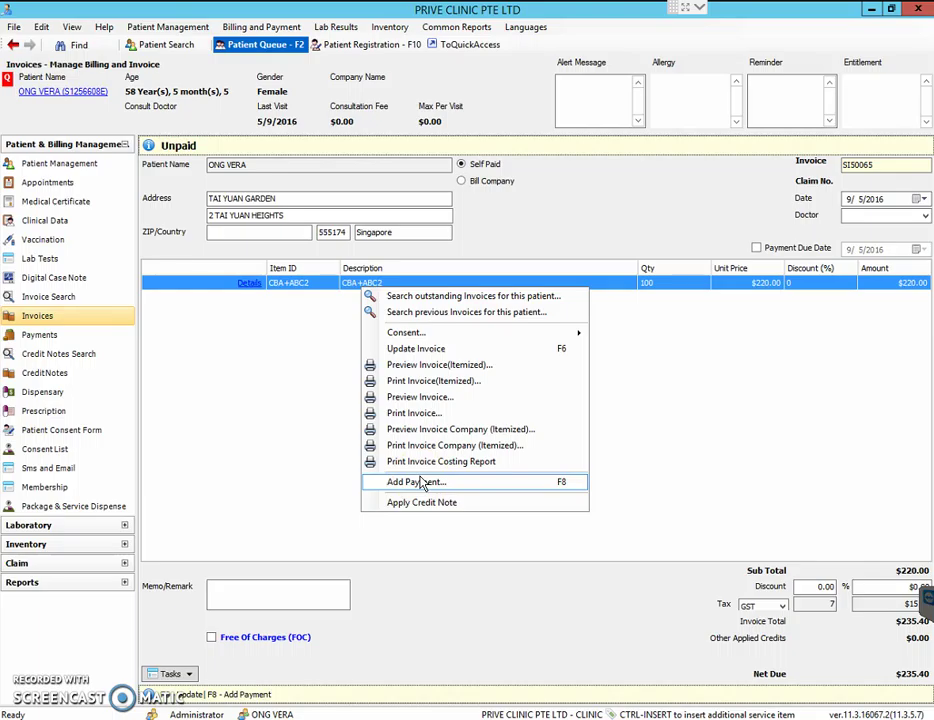
click(421, 482)
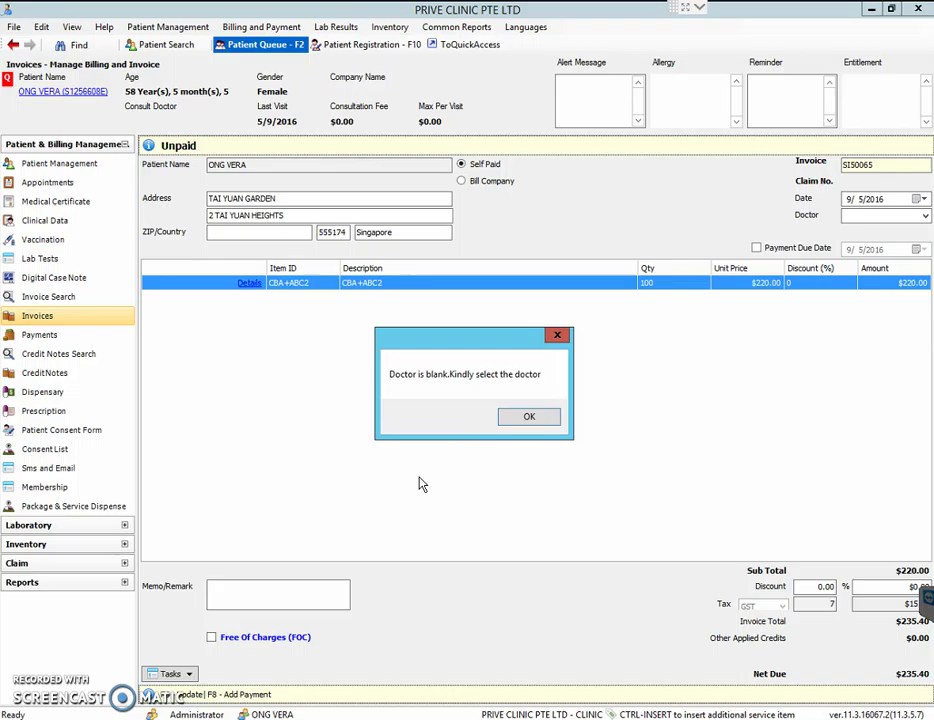
click(521, 415)
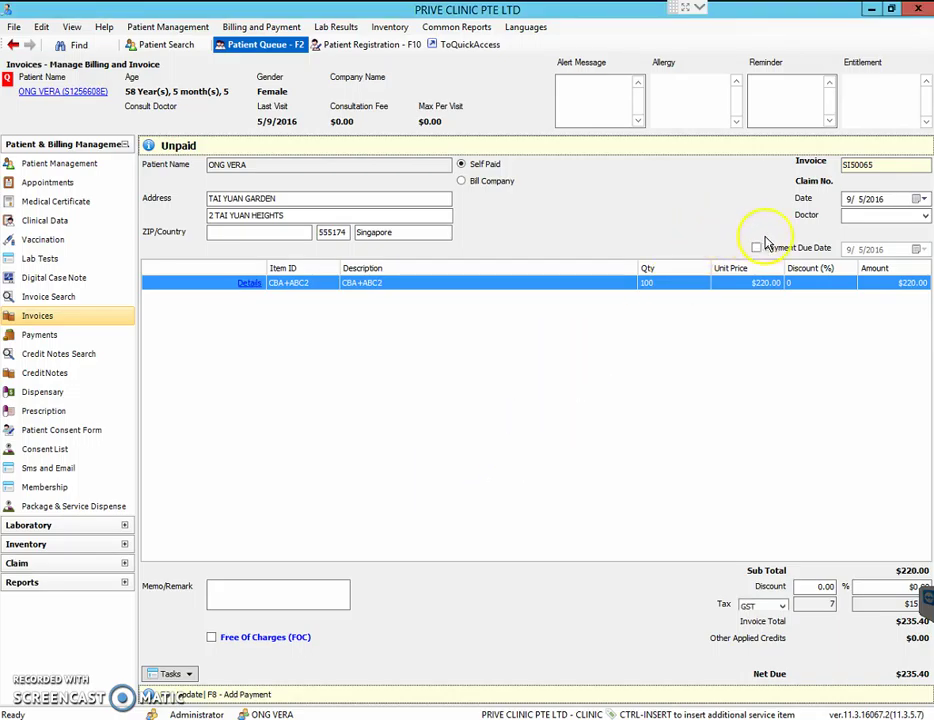
click(922, 215)
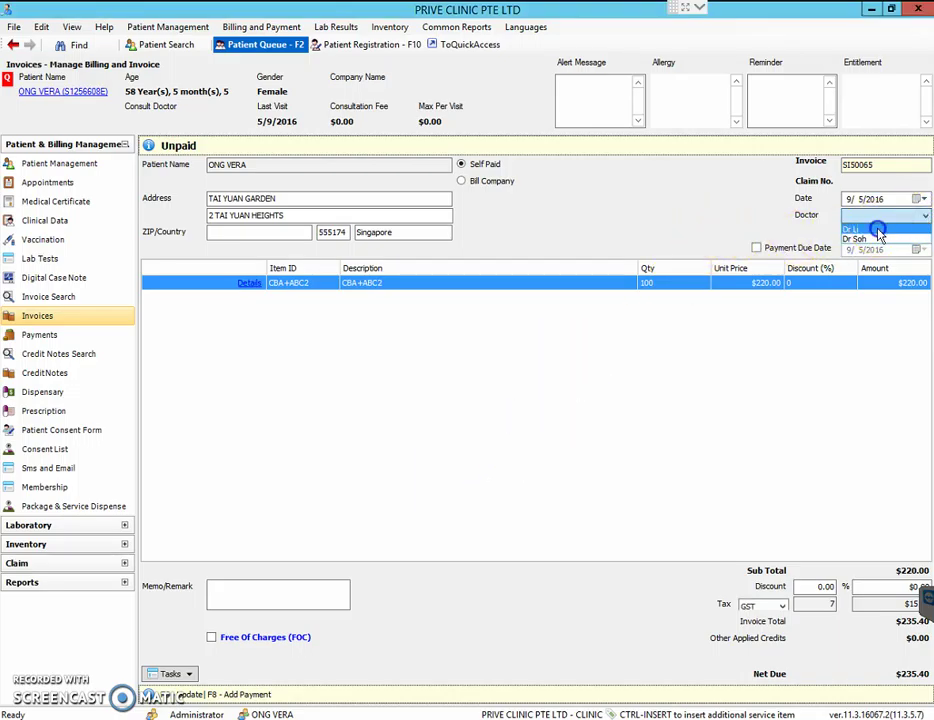
click(876, 230)
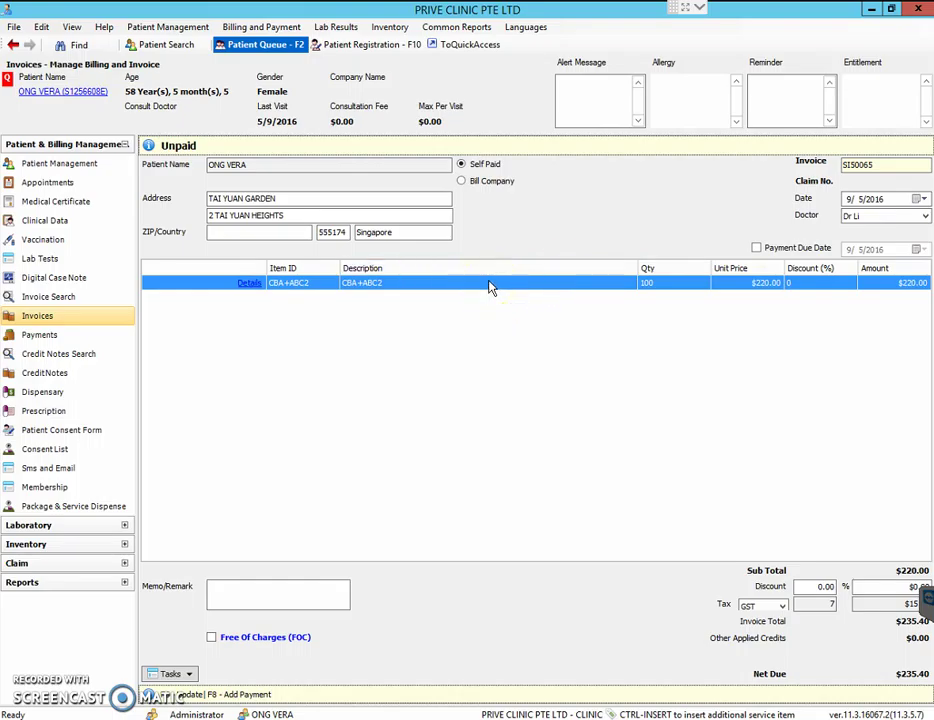
Pay the full $235.40 invoice in cash and close the printed invoice preview.
right_click(490, 285)
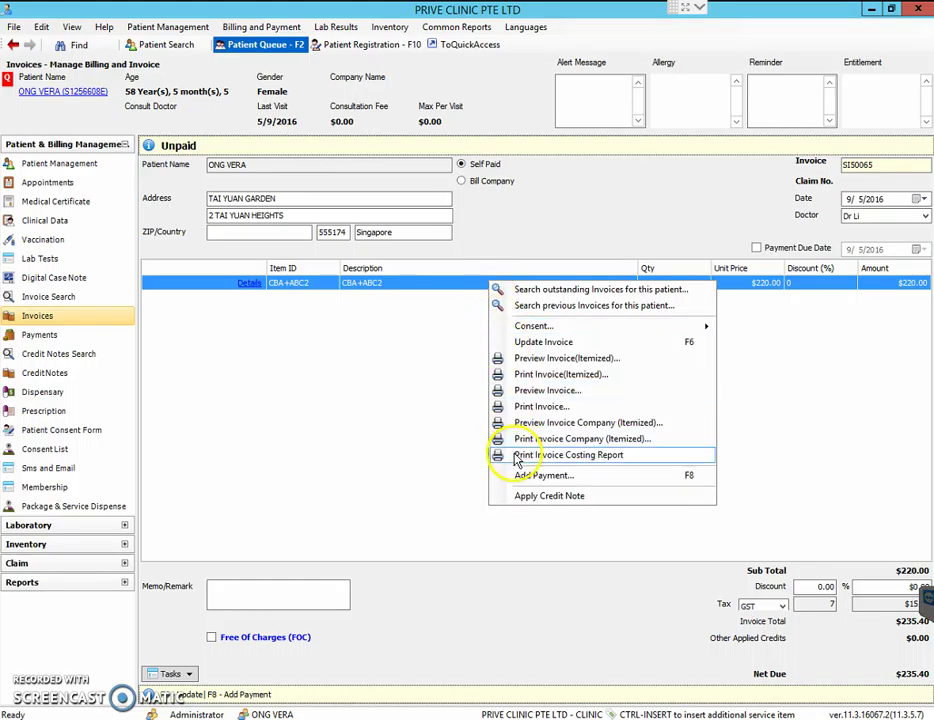
click(540, 475)
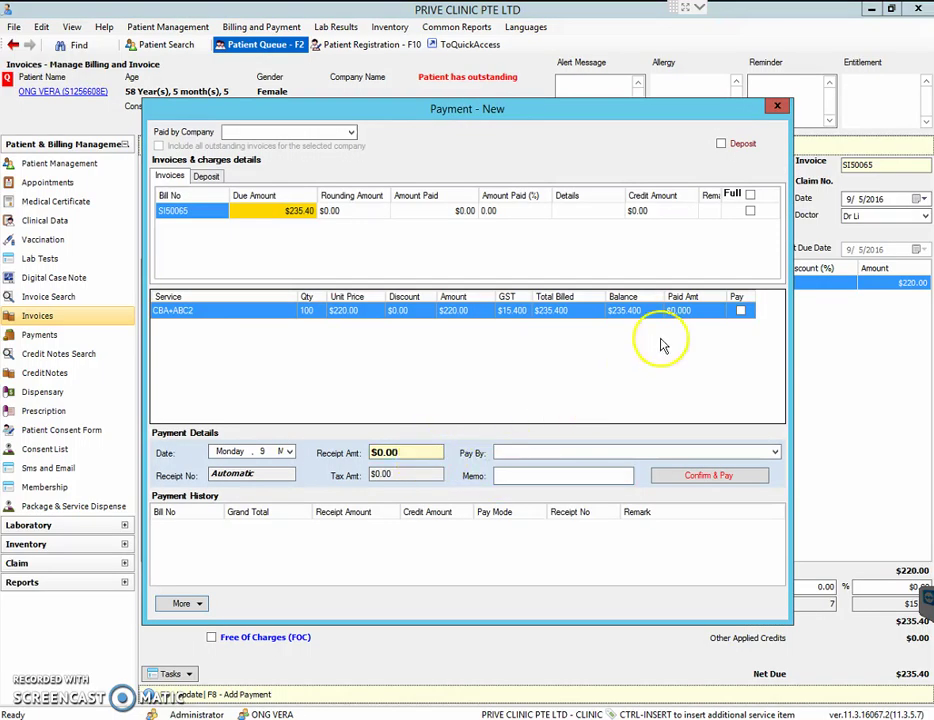
click(750, 196)
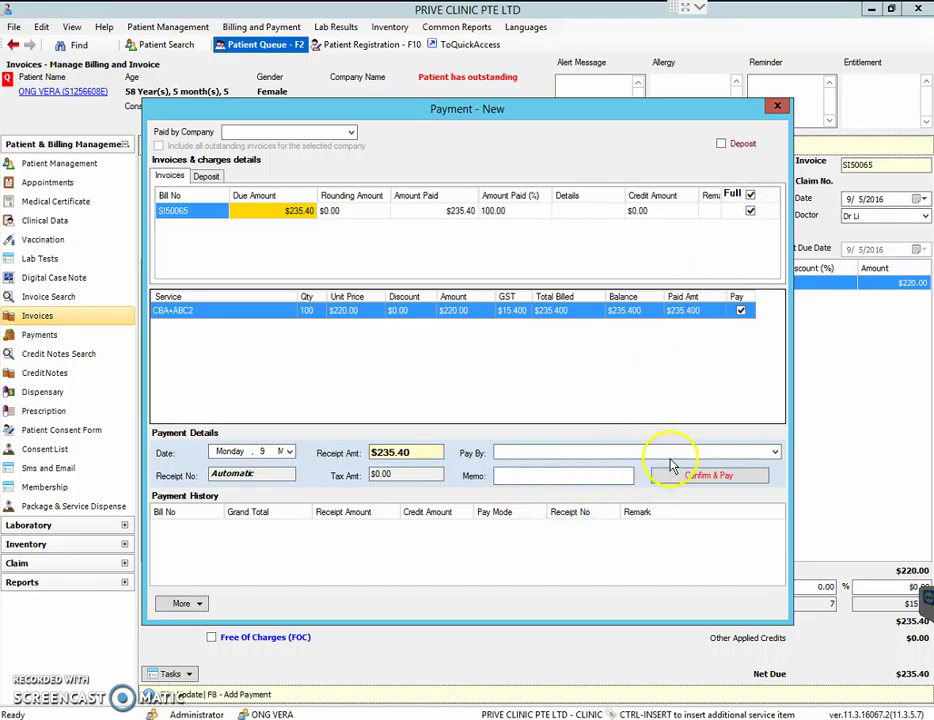
click(669, 453)
click(659, 467)
click(669, 480)
click(658, 482)
click(662, 480)
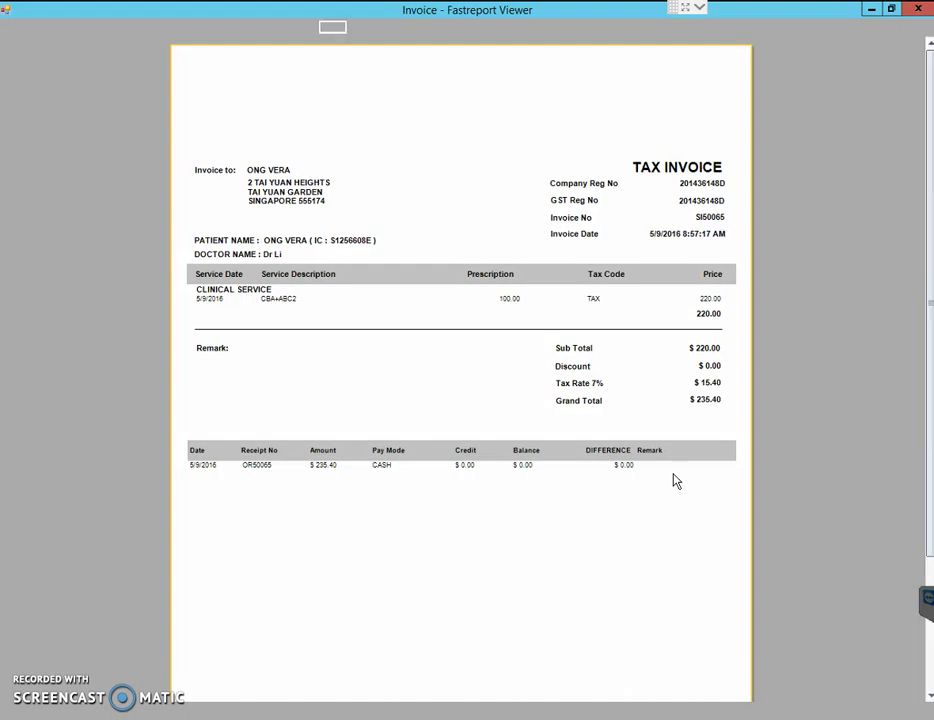
click(916, 10)
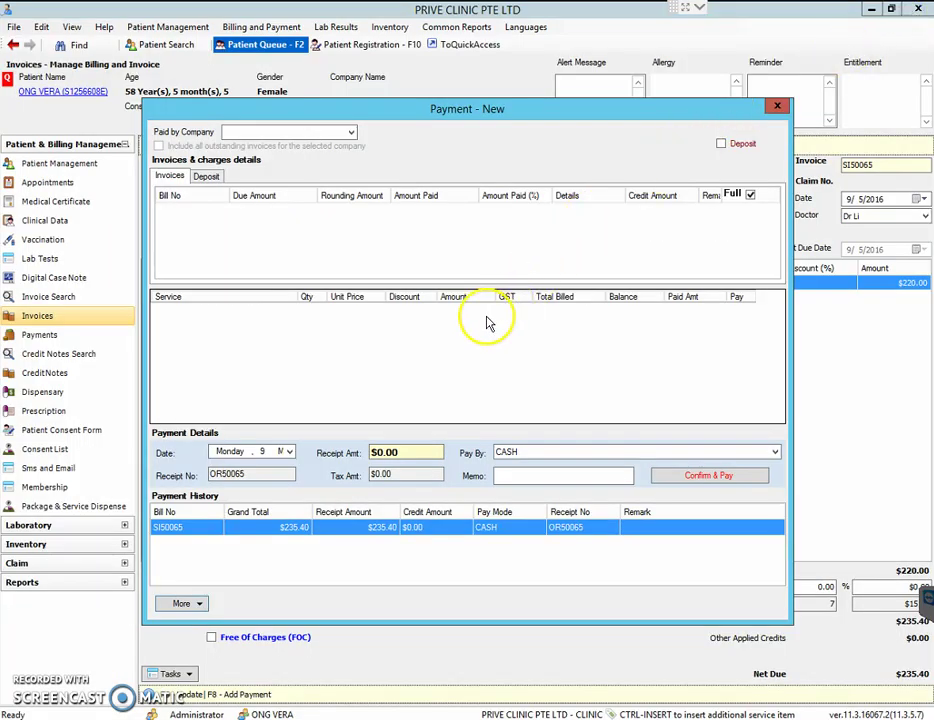
Refresh the Membership page until it shows 330 new points and a 36,911 balance.
click(777, 108)
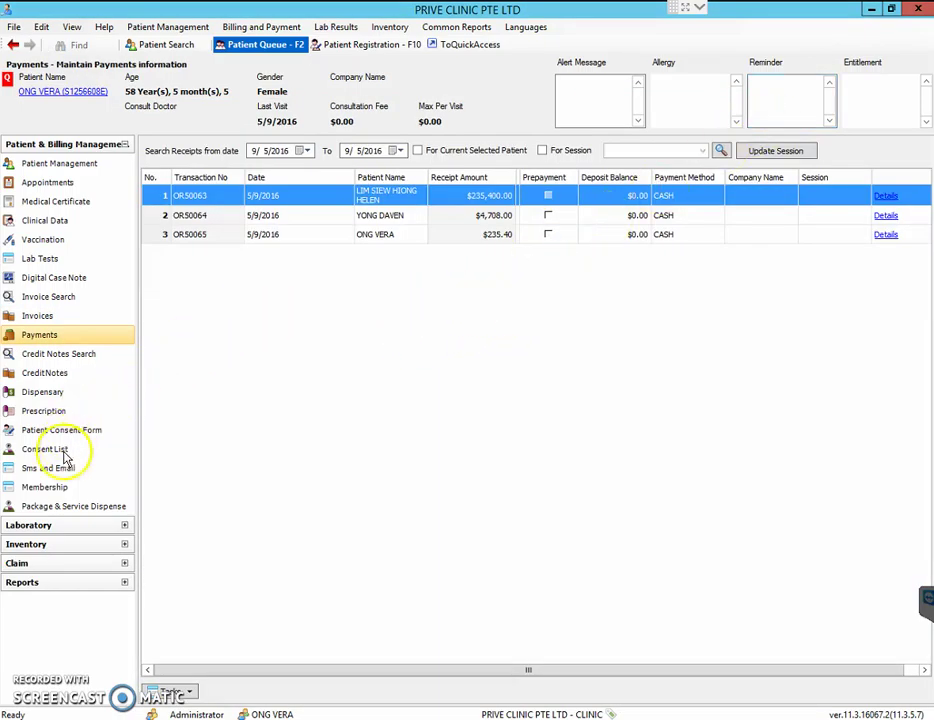
click(64, 487)
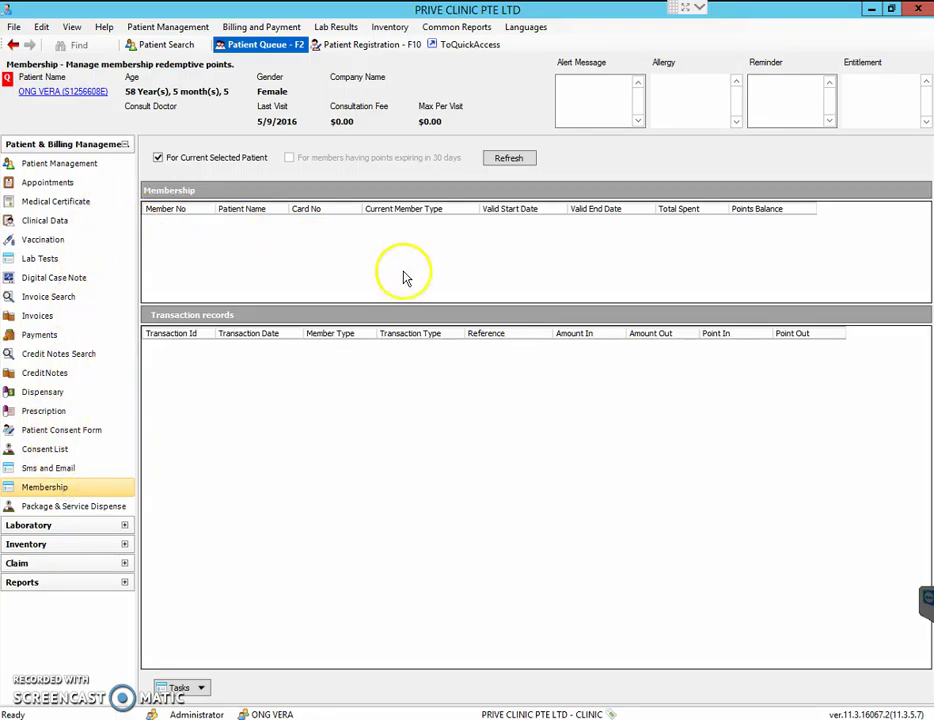
click(532, 157)
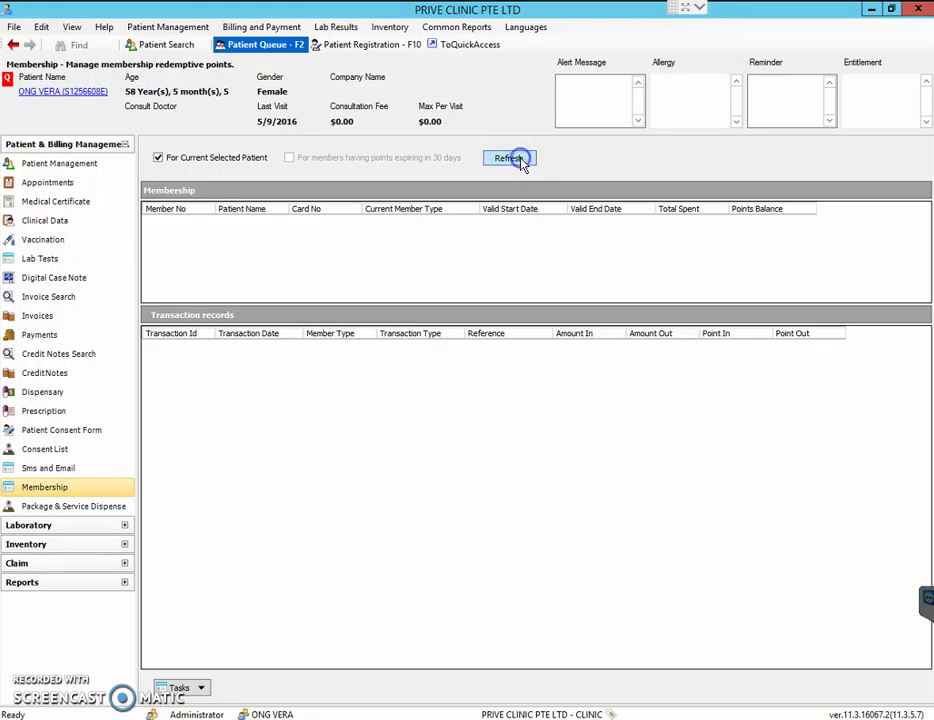
click(519, 160)
click(521, 160)
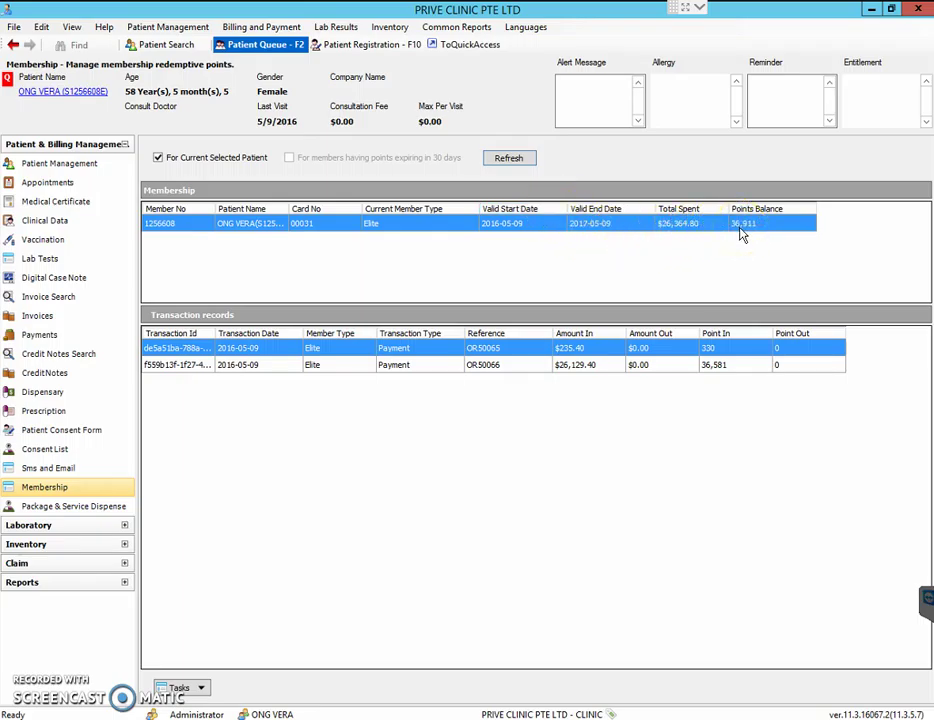
Check Package & Service Dispense, return to Membership, and open its Tasks menu.
click(115, 508)
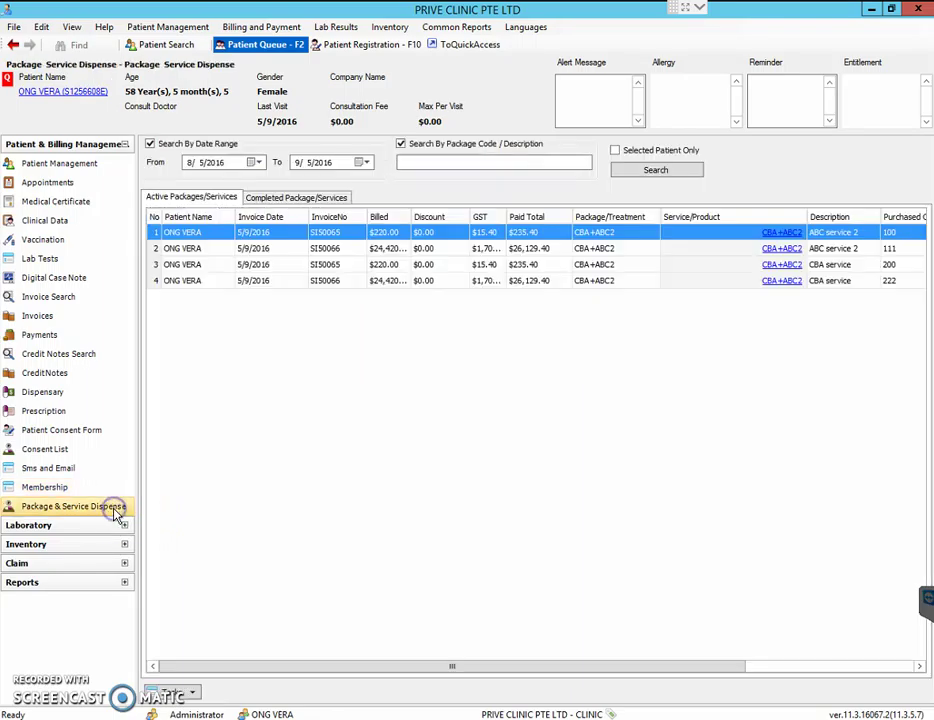
click(265, 292)
click(76, 492)
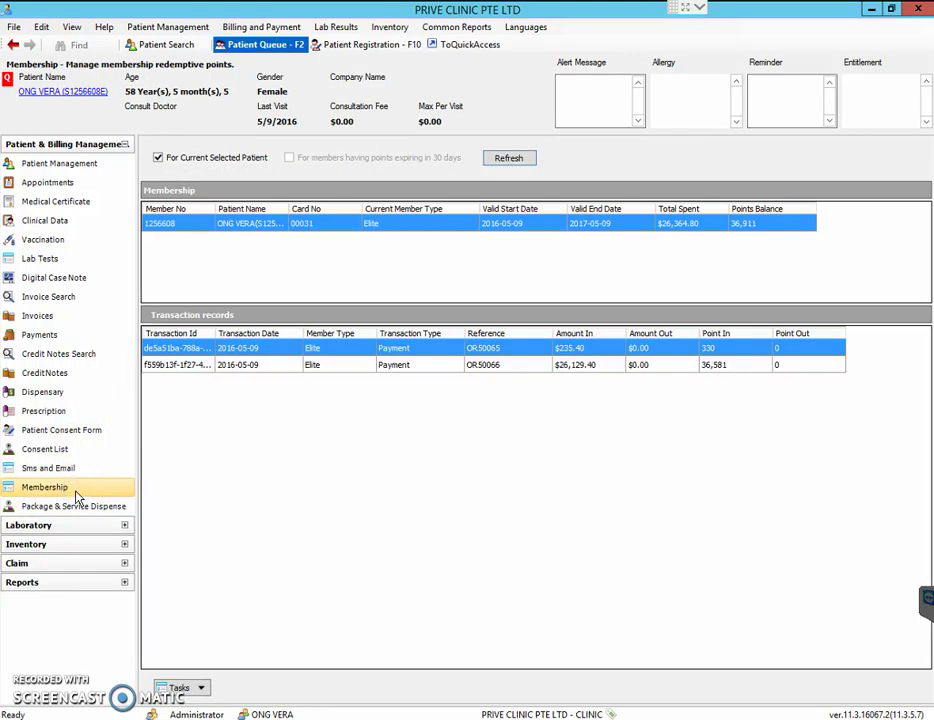
click(223, 609)
click(204, 690)
click(227, 654)
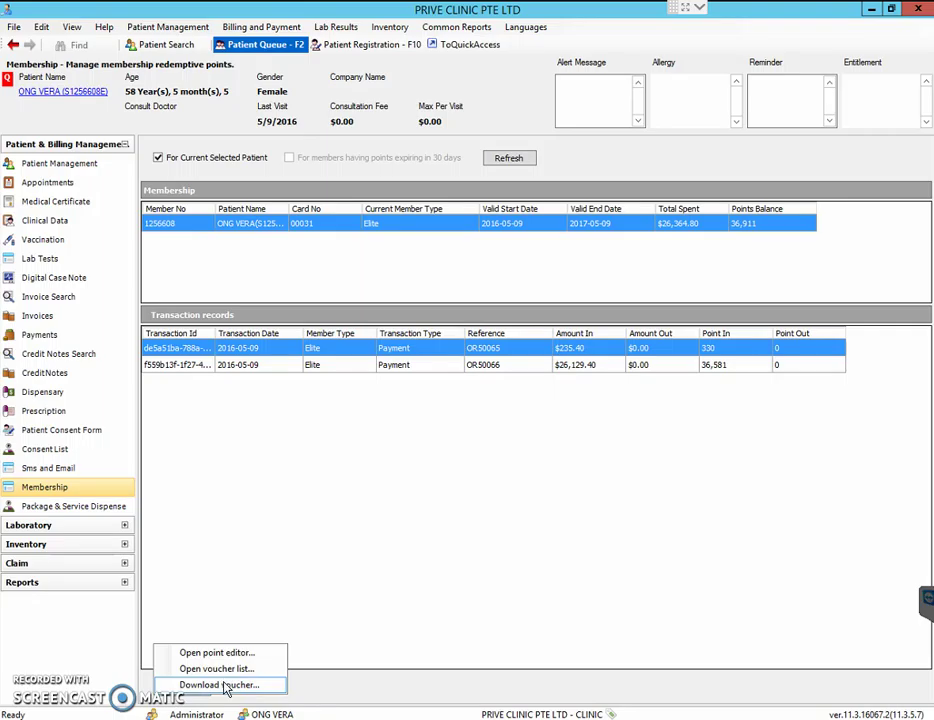
Add a 100-point Referral bonus (quantity 1), raising the balance to 37,011.
click(224, 652)
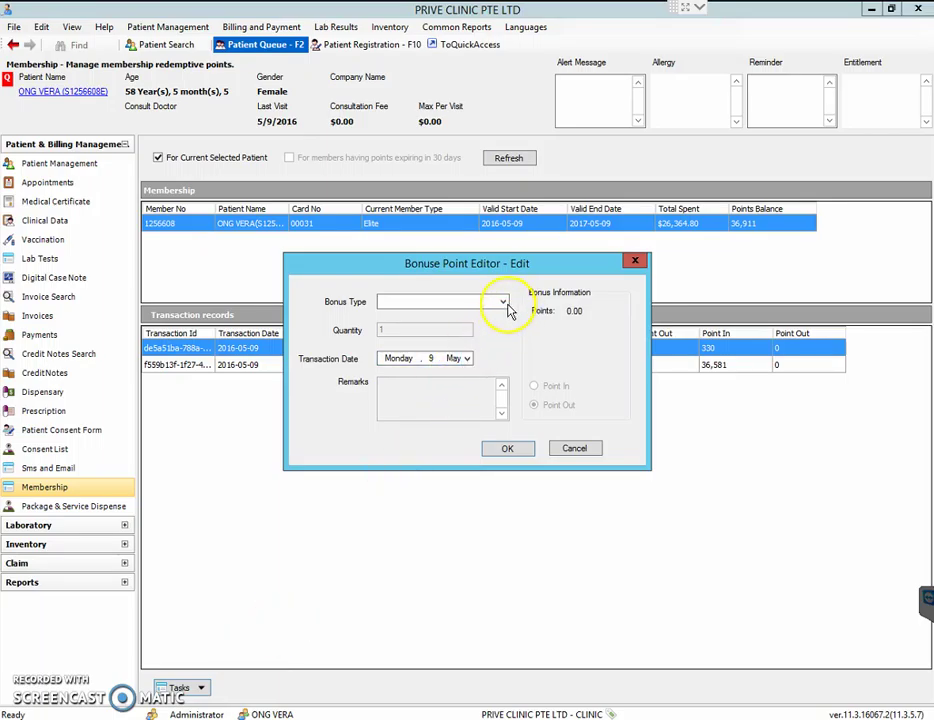
click(505, 304)
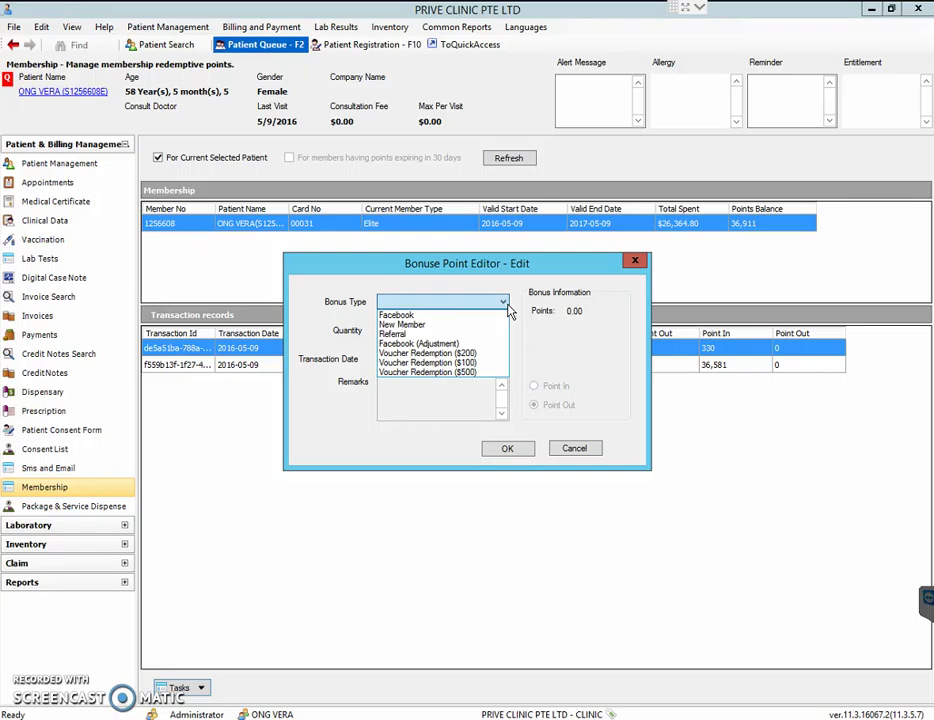
click(436, 334)
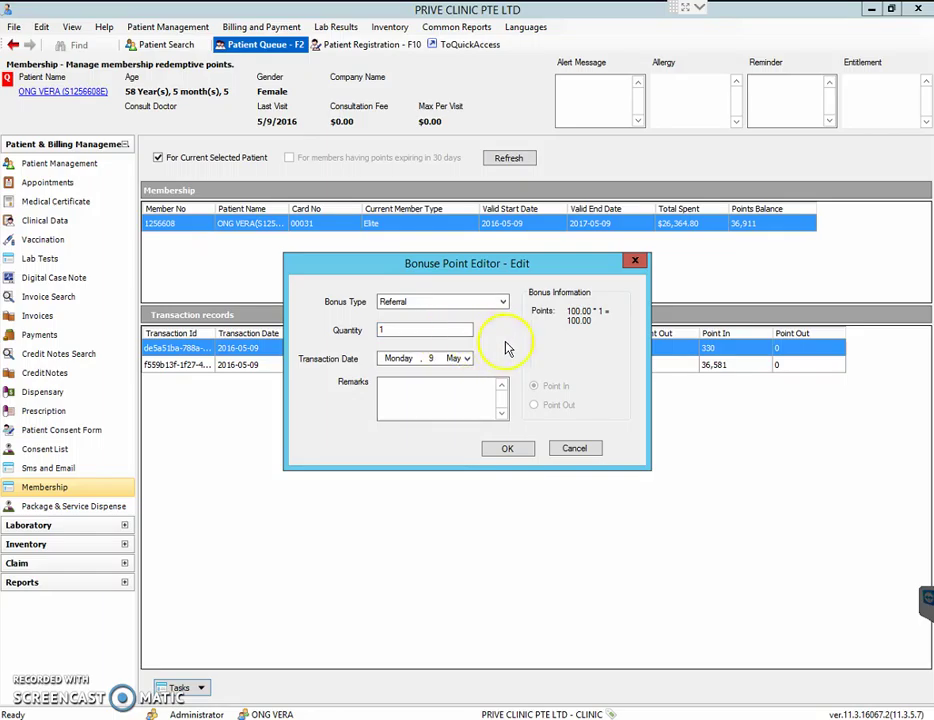
click(577, 324)
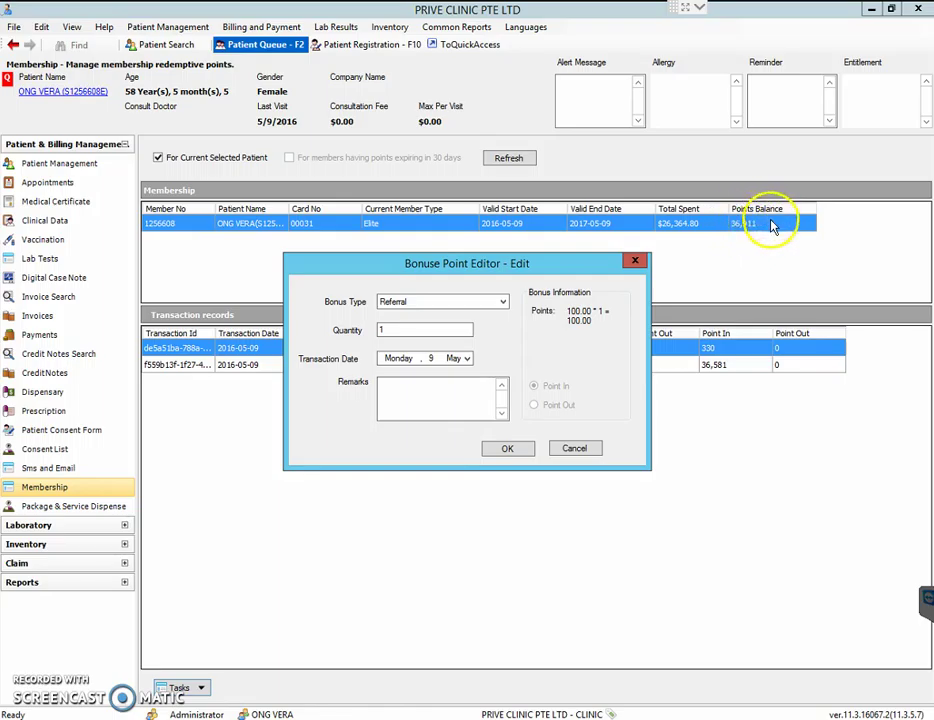
click(512, 449)
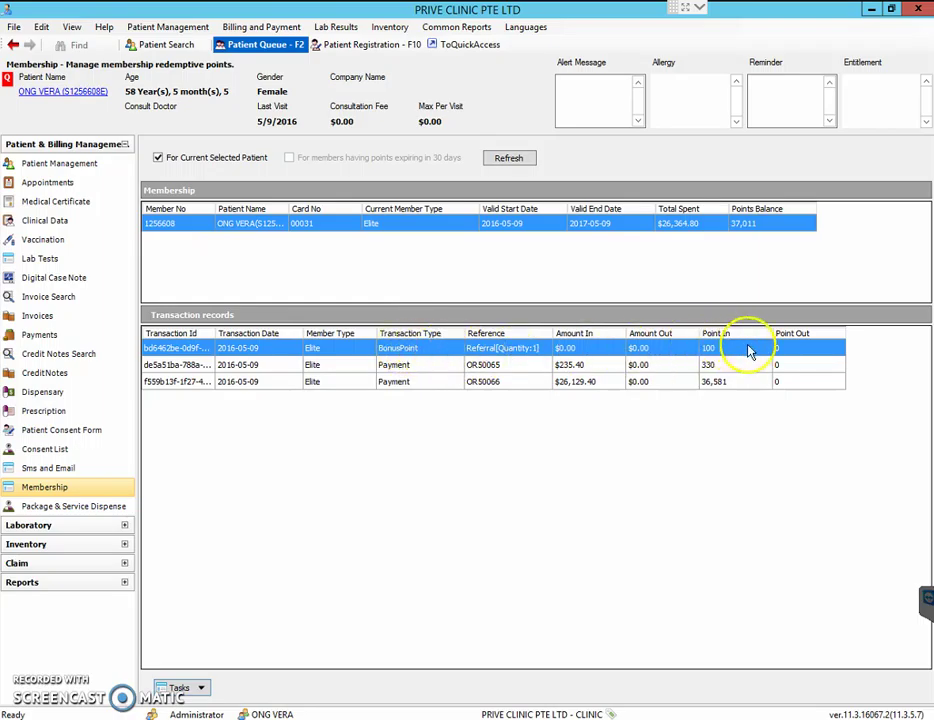
Redeem the Gift Voucher S$200 from the voucher list for 10000 points.
click(184, 688)
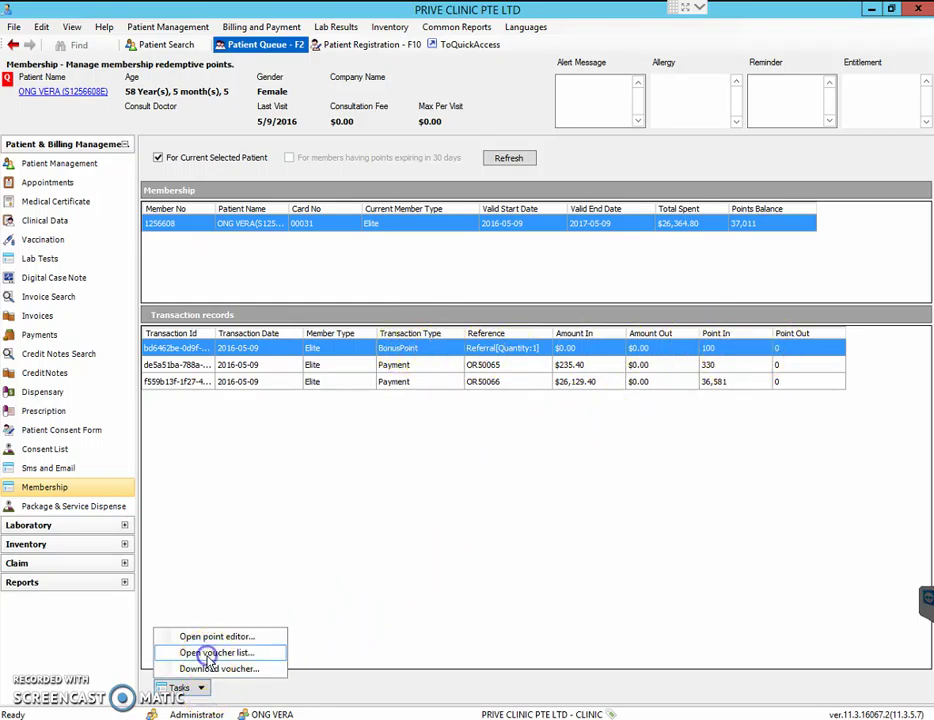
click(162, 652)
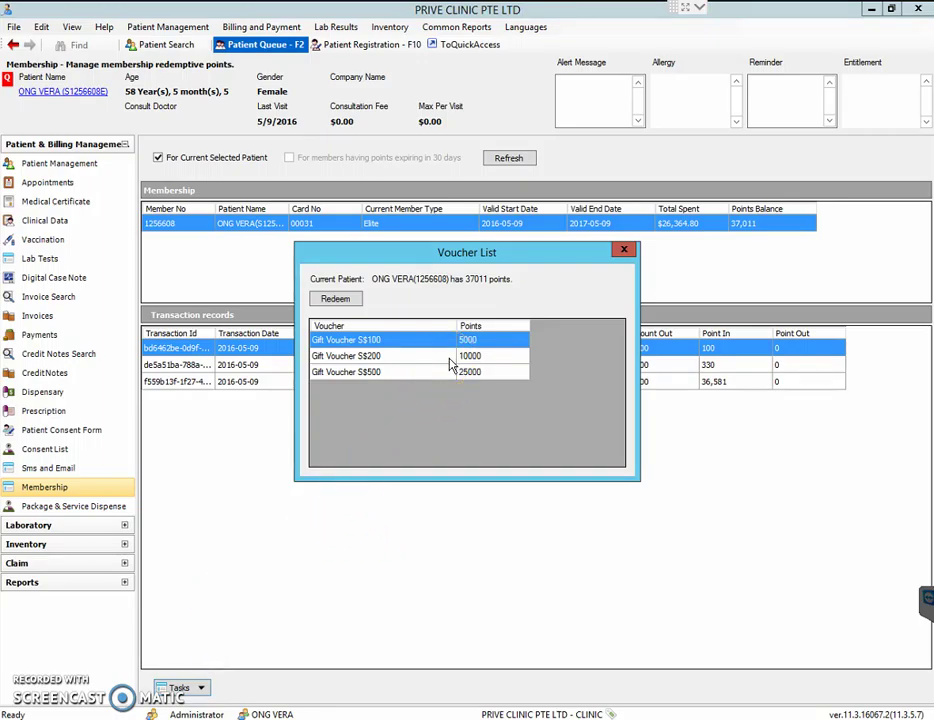
click(449, 361)
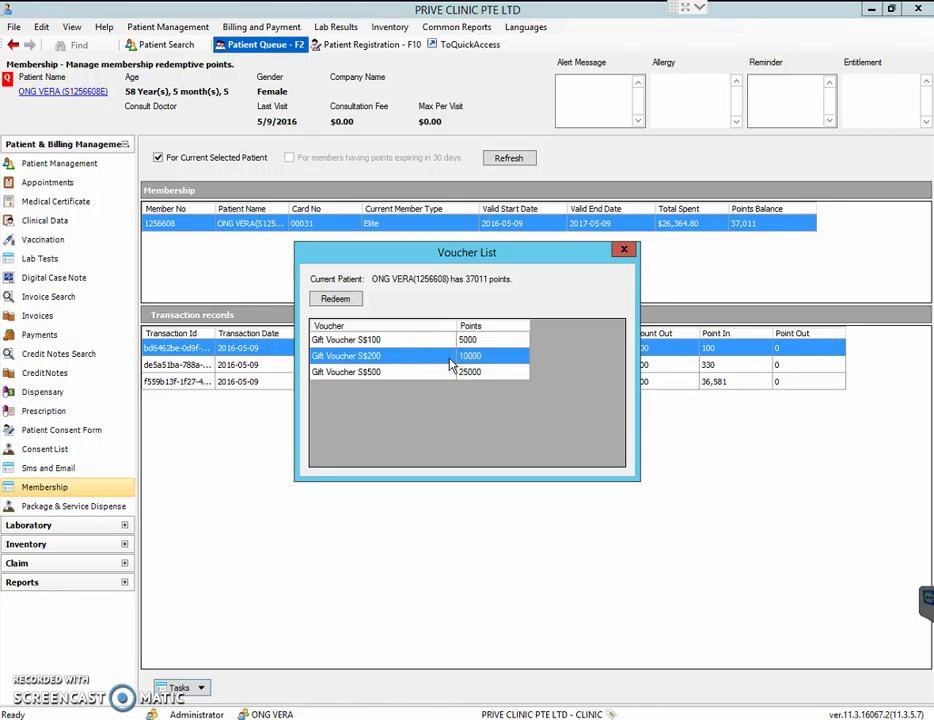
click(469, 358)
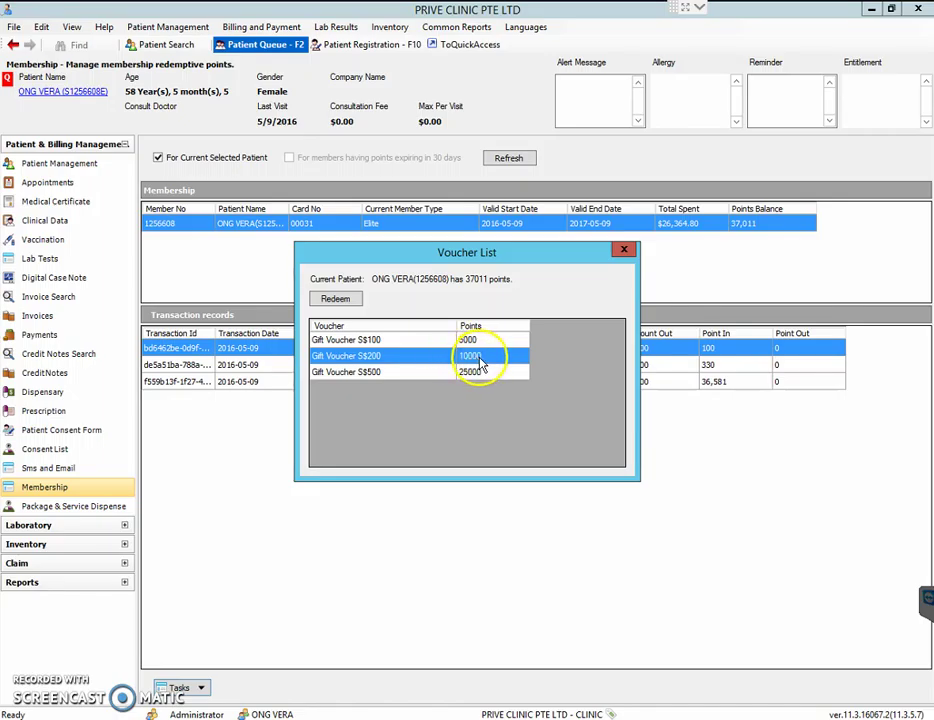
click(337, 300)
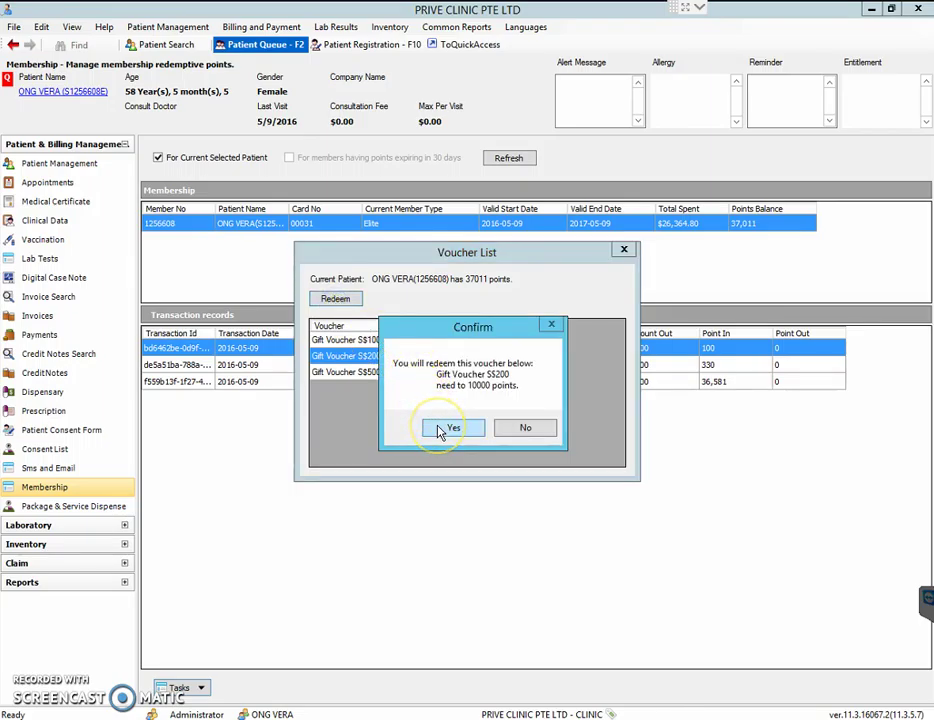
click(440, 430)
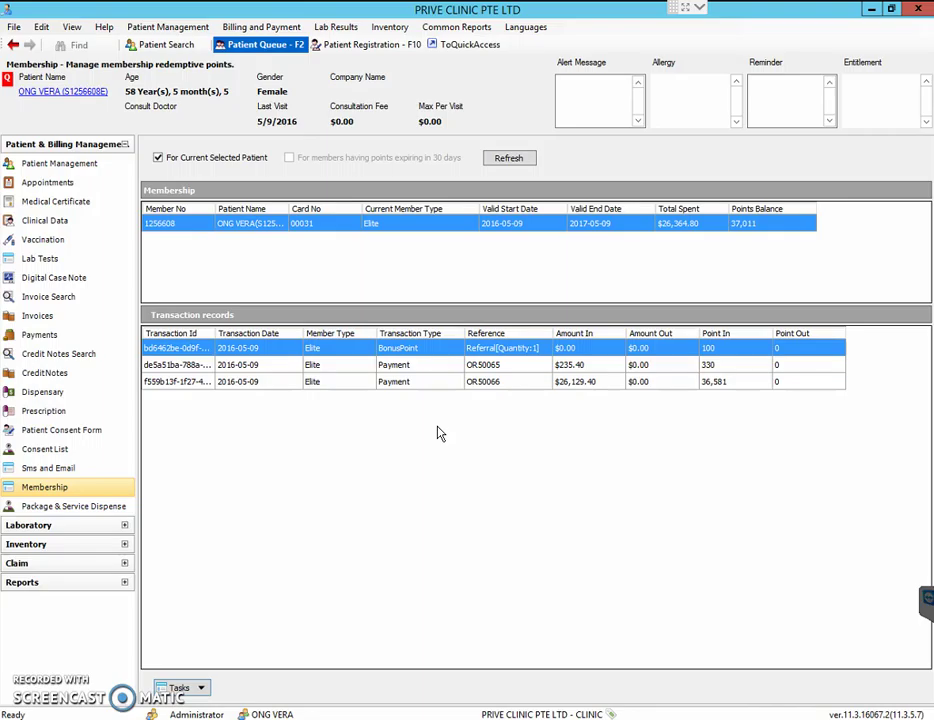
Search the member's vouchers and download the Gift Voucher S$200 as a PDF.
click(207, 687)
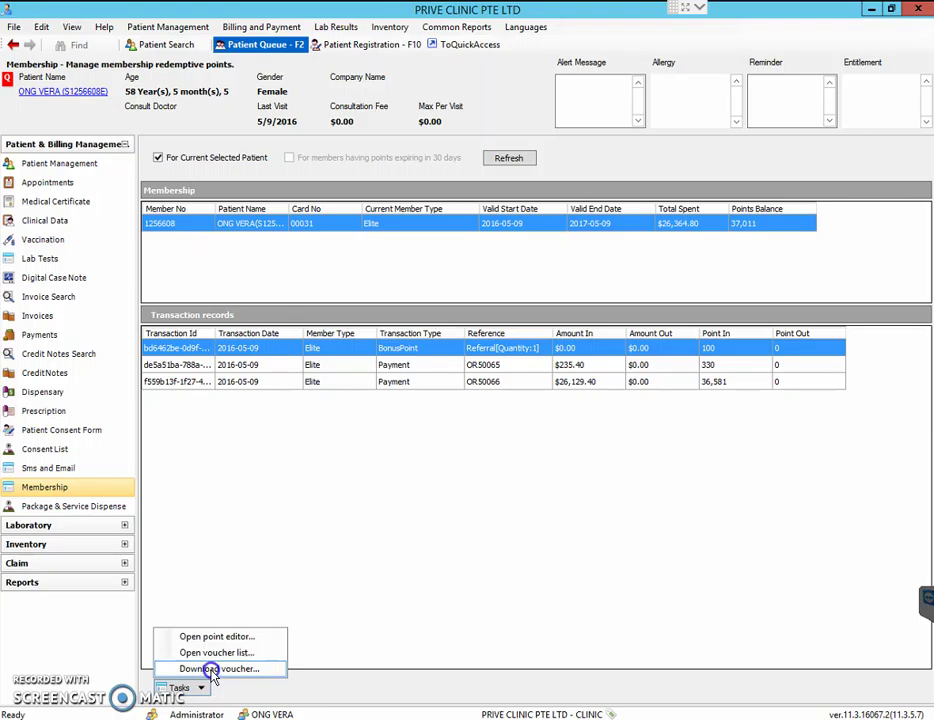
click(213, 668)
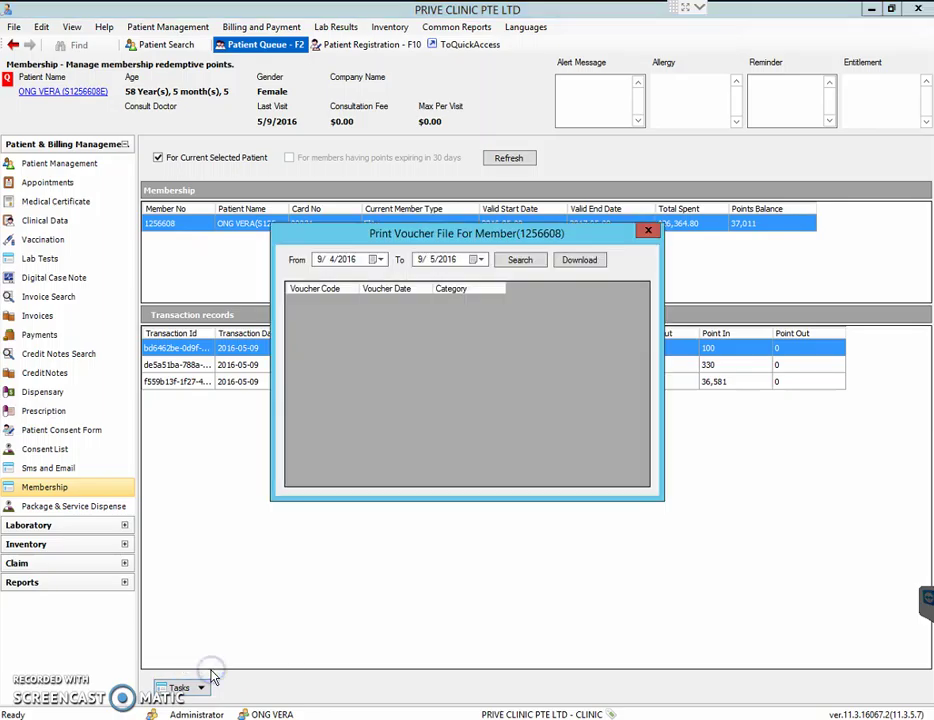
click(540, 263)
click(538, 261)
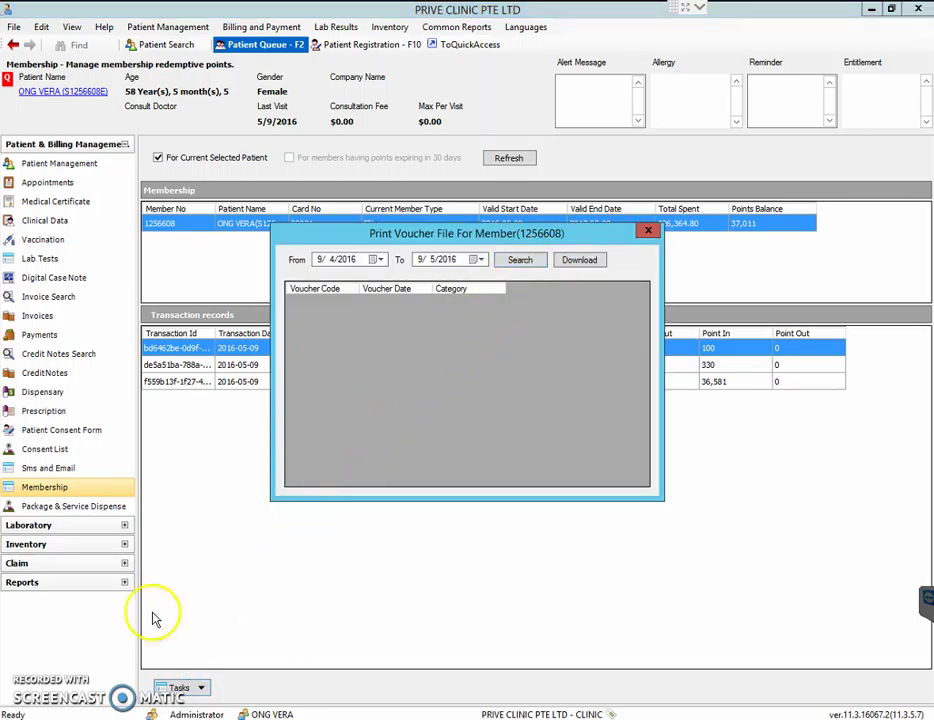
click(520, 260)
click(532, 260)
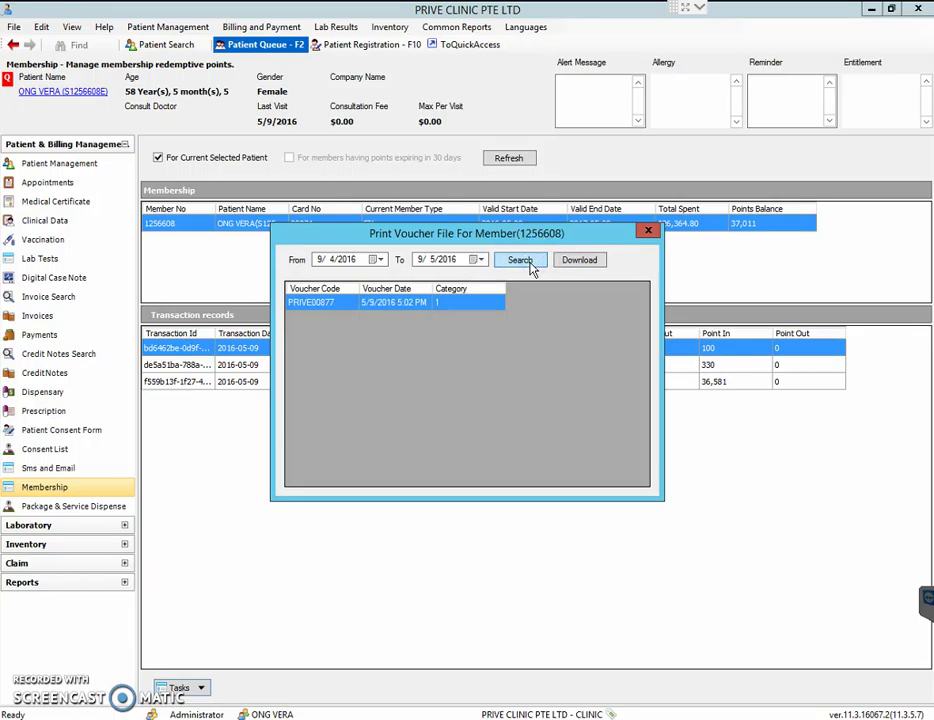
click(465, 303)
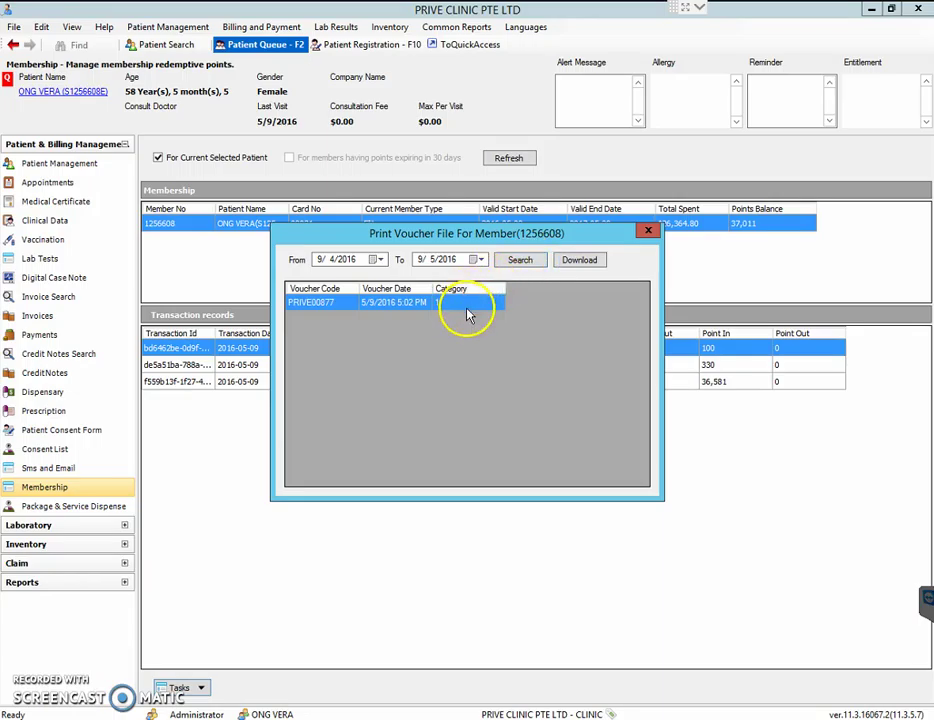
click(584, 263)
click(589, 263)
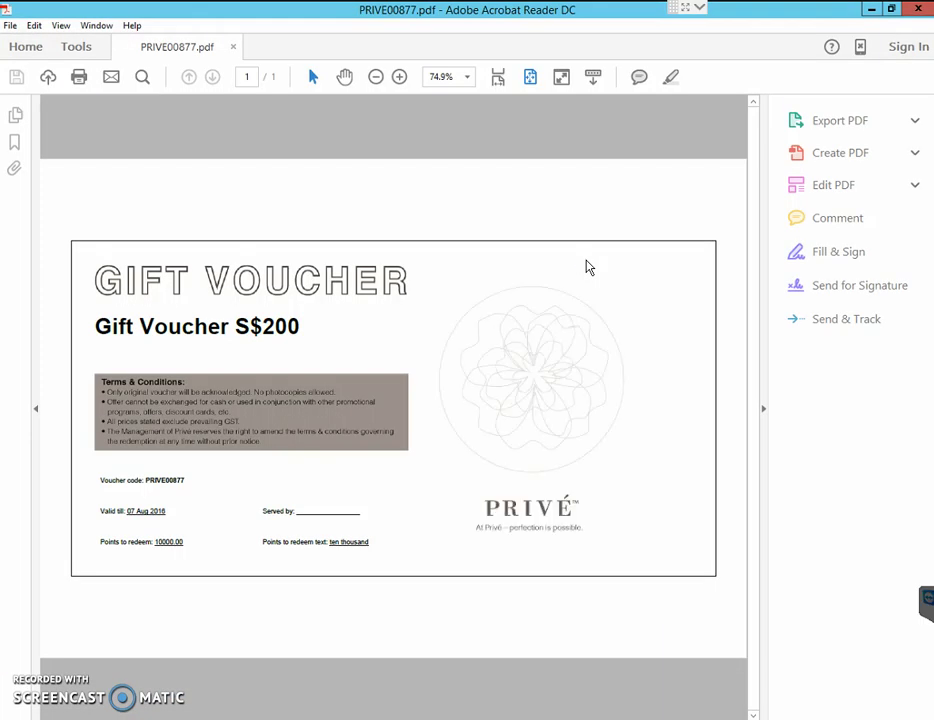
Expand Export PDF beside the S$200 voucher, then bring up the Magicsoft loyalty site in Chrome.
click(738, 189)
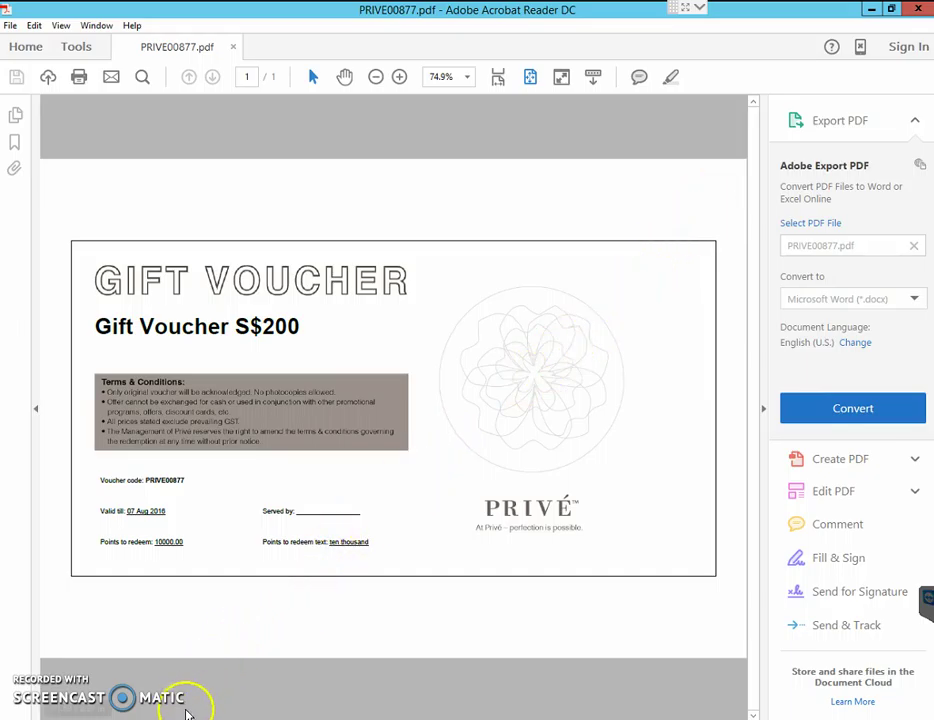
click(190, 690)
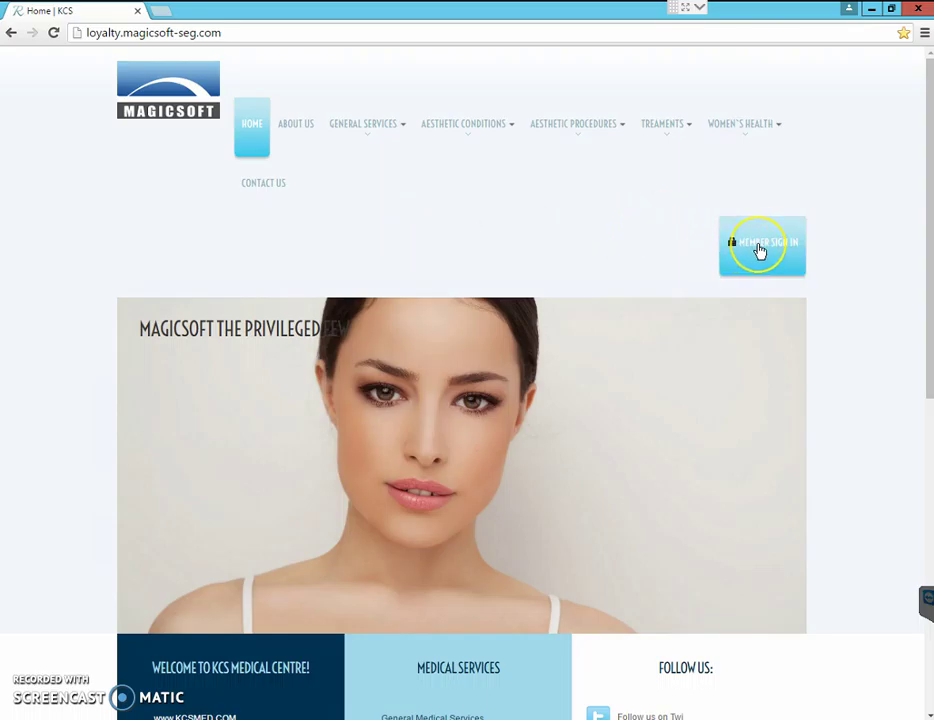
On the member sign-in page, clear the autofilled existing-member login ID and password.
click(760, 250)
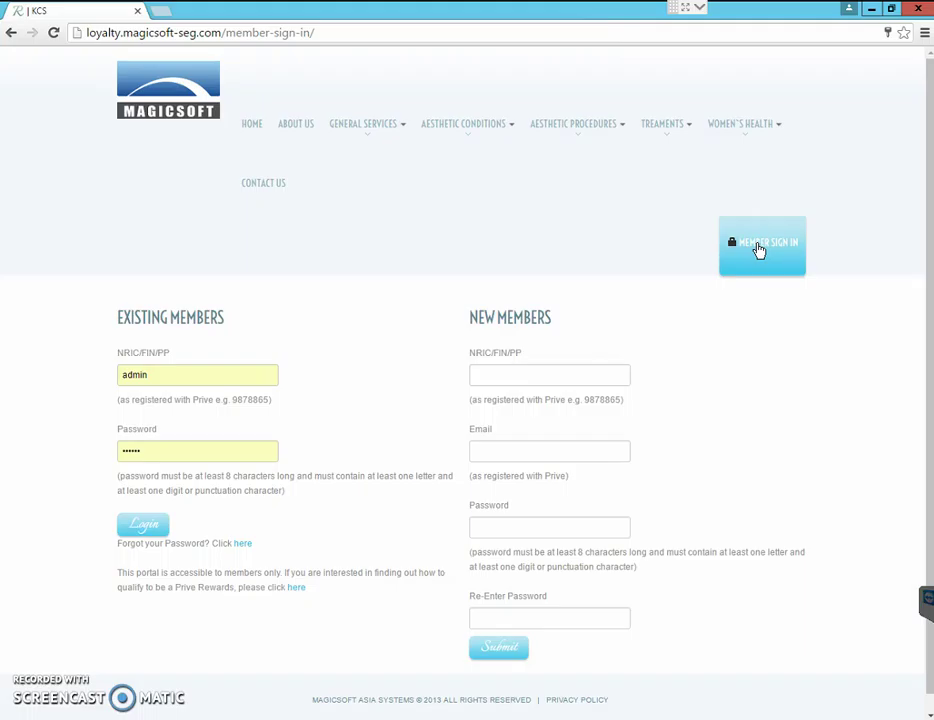
click(202, 376)
drag(202, 376, 77, 380)
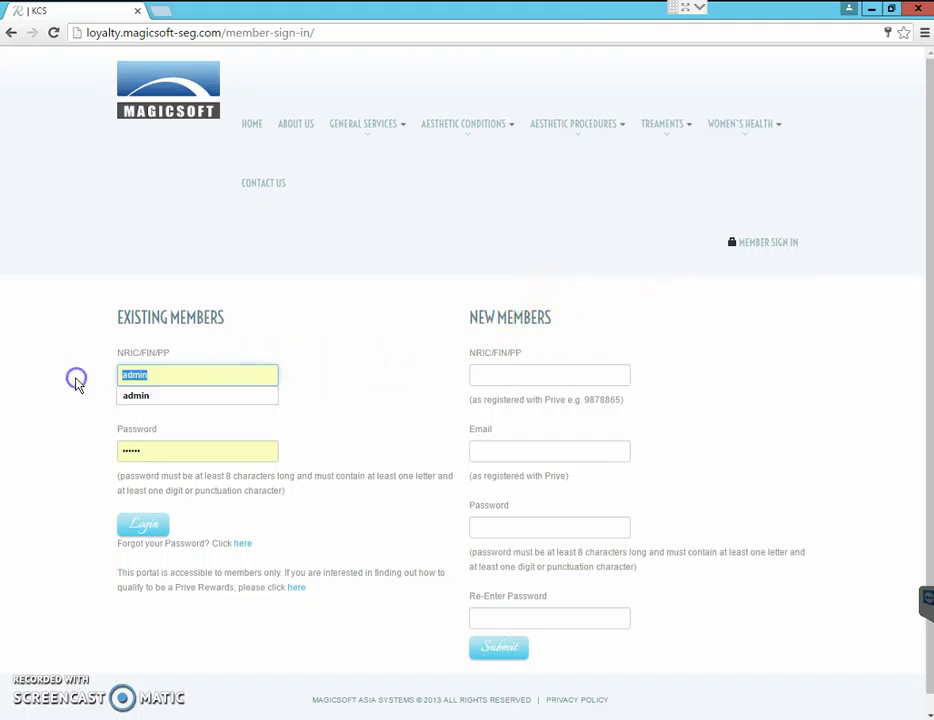
key(BackSpace)
drag(183, 444, 60, 442)
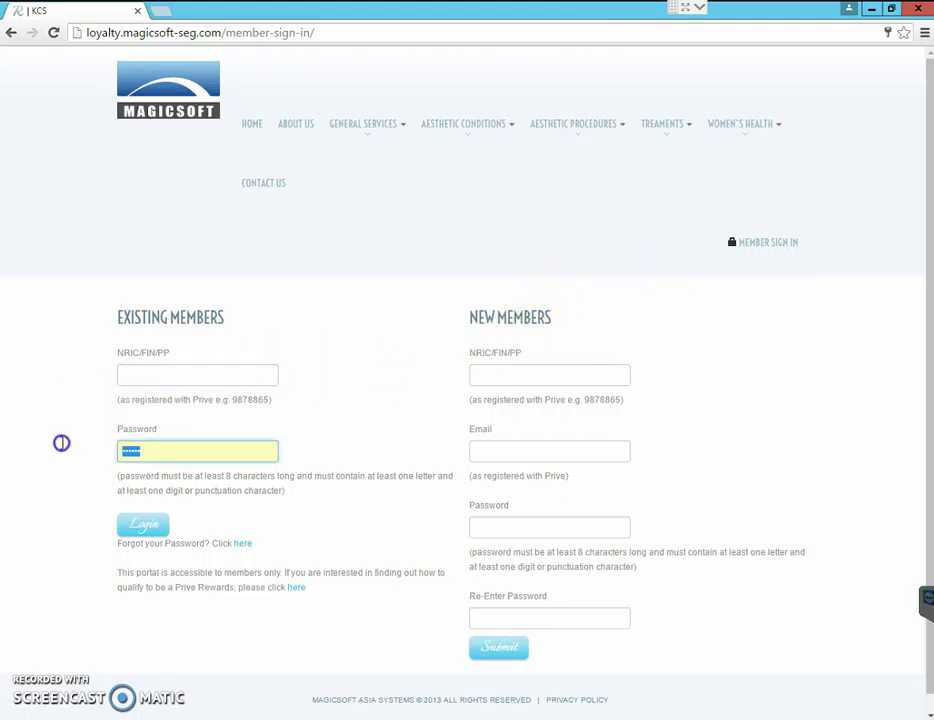
key(BackSpace)
Register a new member with the patient's NRIC, an e-mail address and a matching password.
click(542, 375)
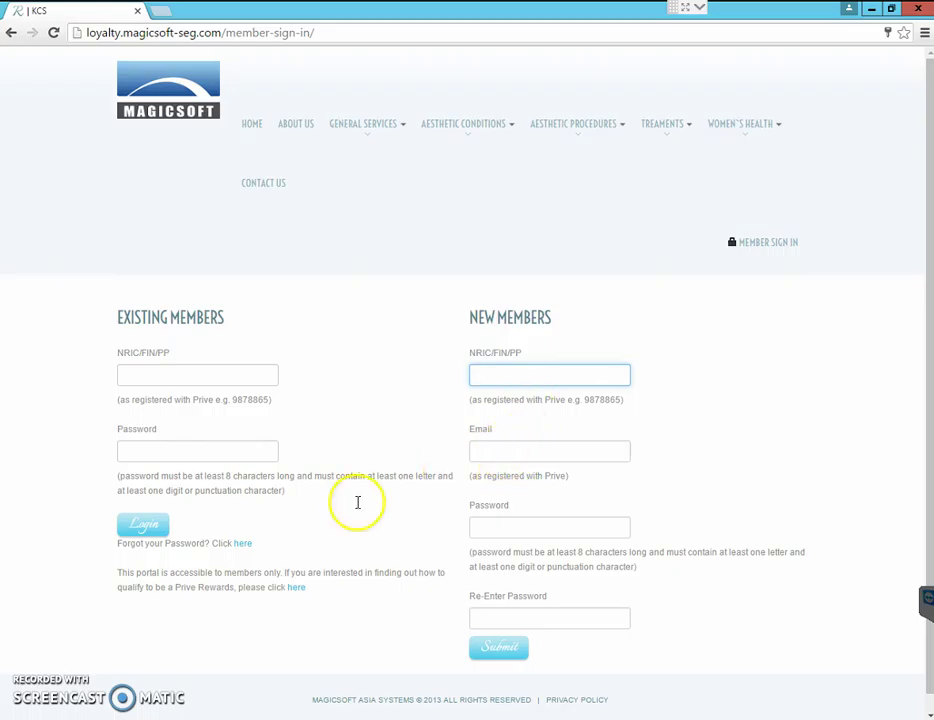
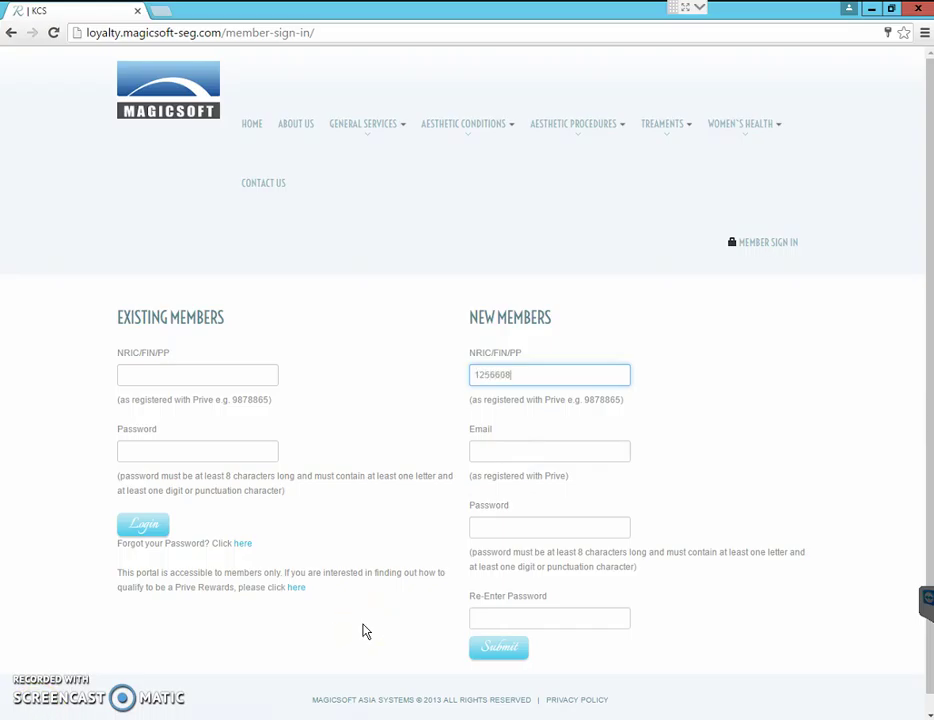
key(Tab)
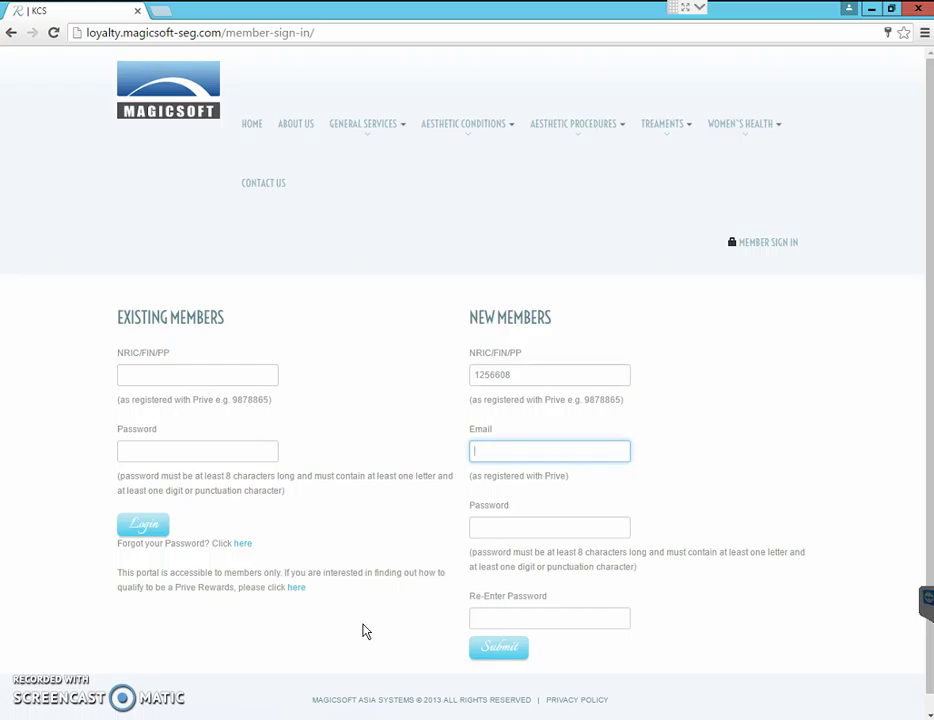
text(test)
text(@test.co)
text(m)
key(Tab)
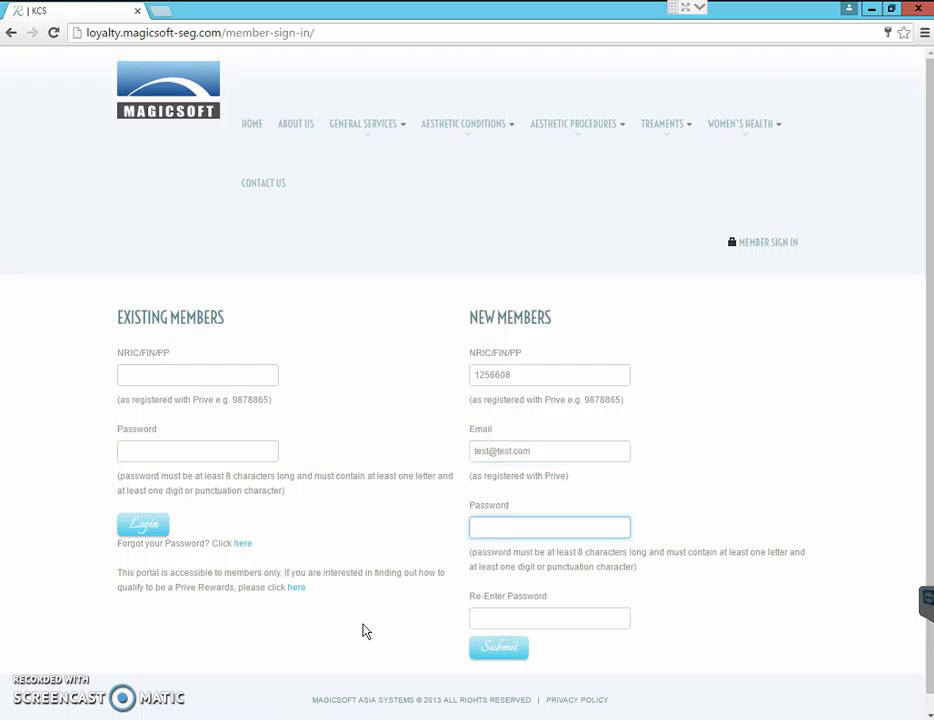
key(Tab)
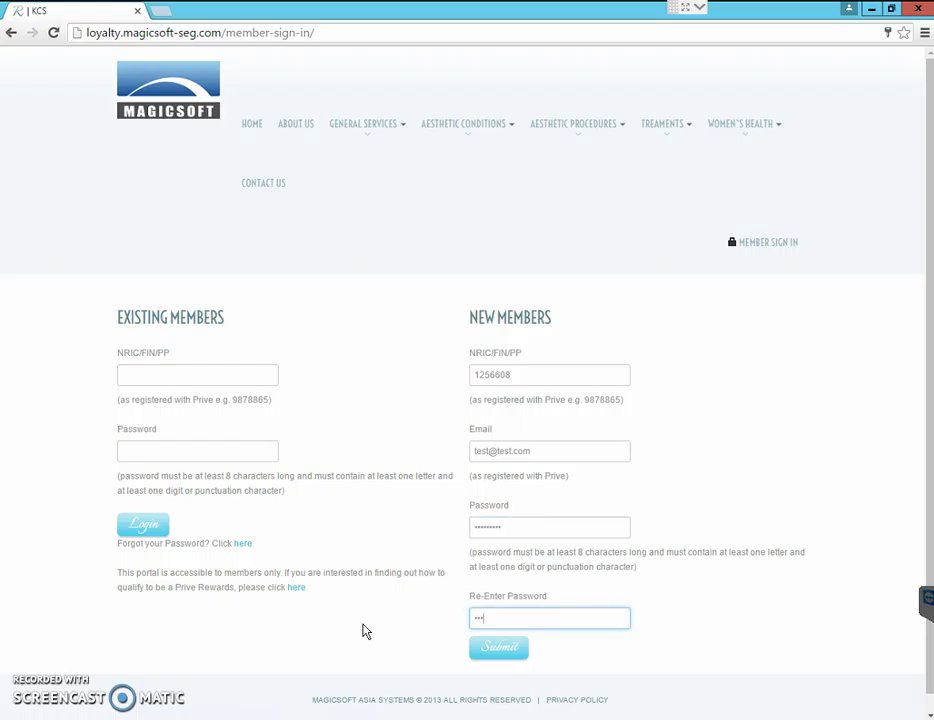
click(493, 647)
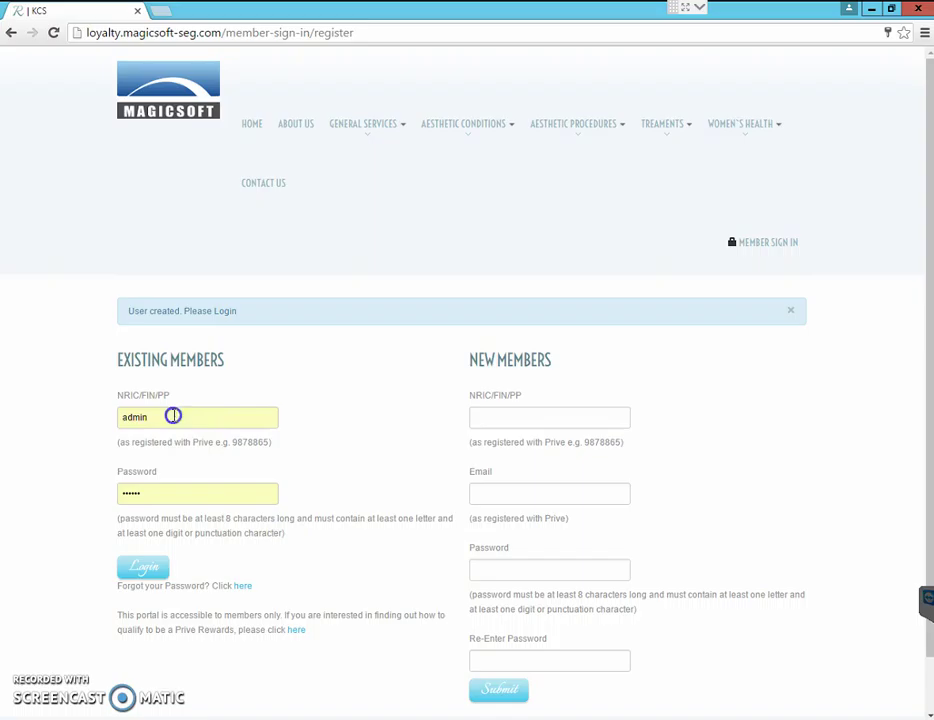
Clear the autofilled login ID and saved password under Existing Members.
drag(175, 415, 62, 411)
key(BackSpace)
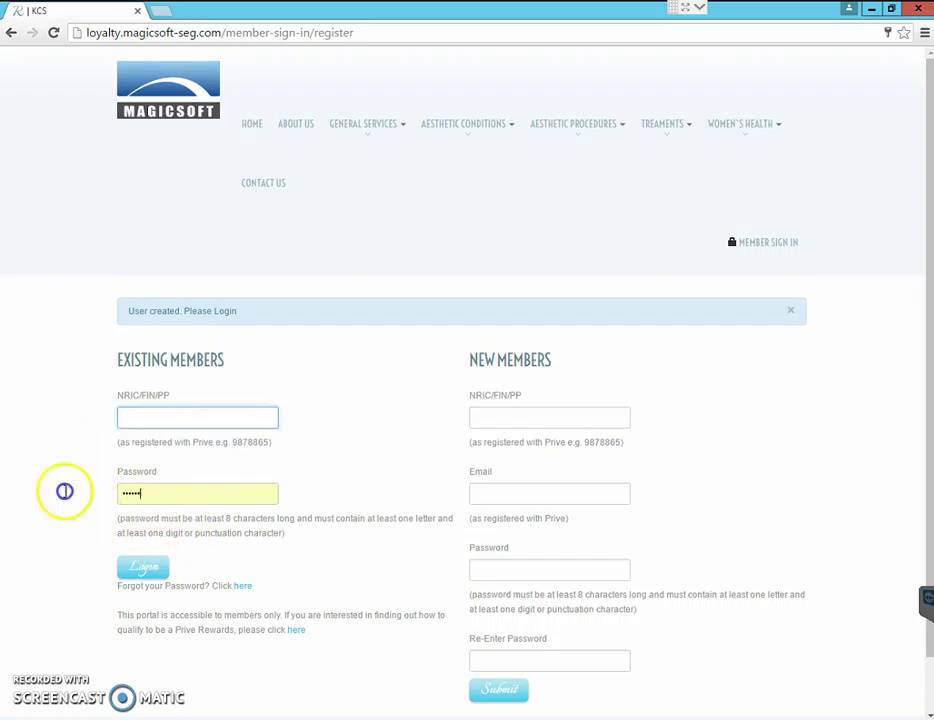
key(Tab)
key(BackSpace)
Log in with the new member's NRIC, picked from suggestions, and password.
click(175, 415)
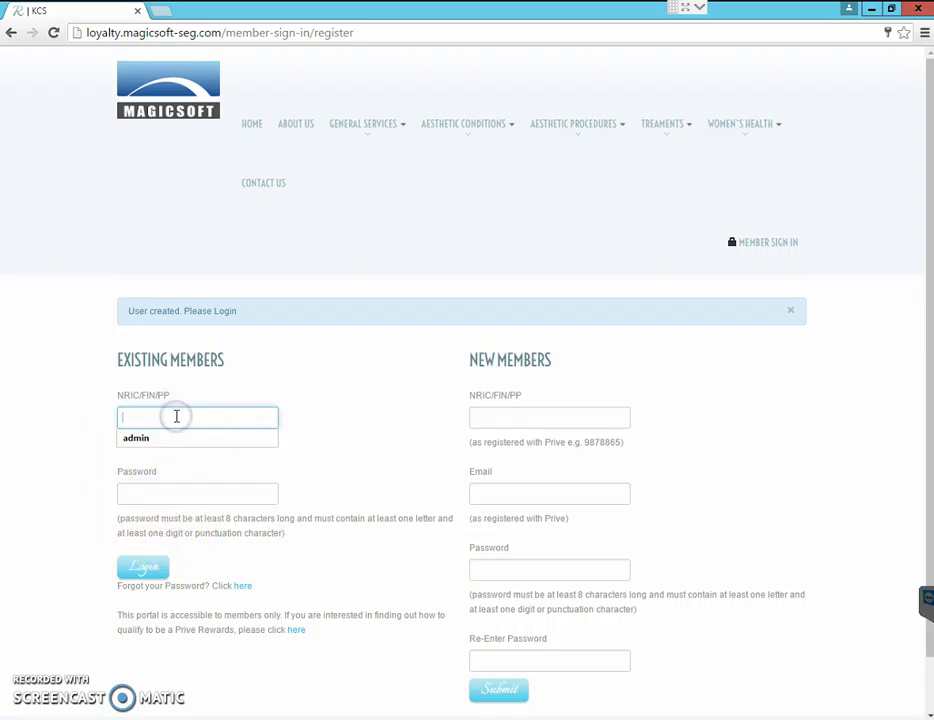
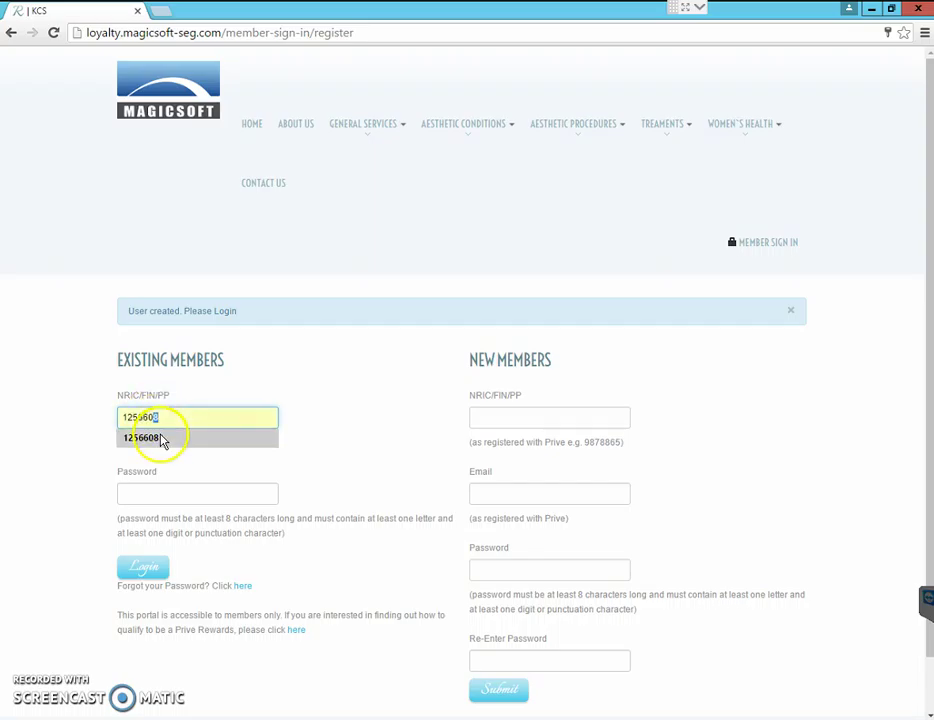
click(162, 438)
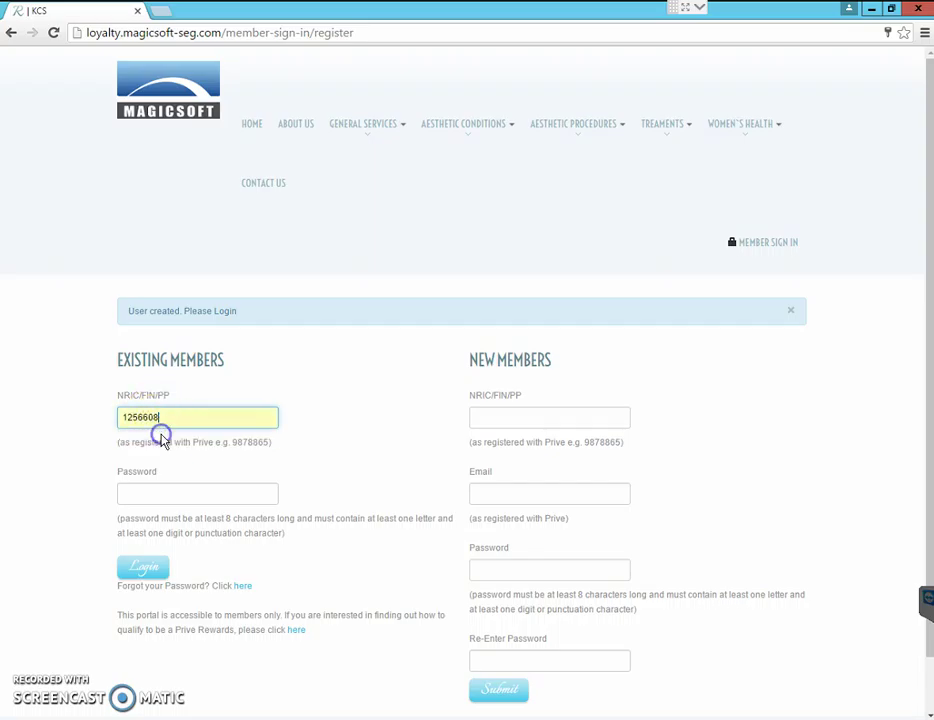
click(155, 494)
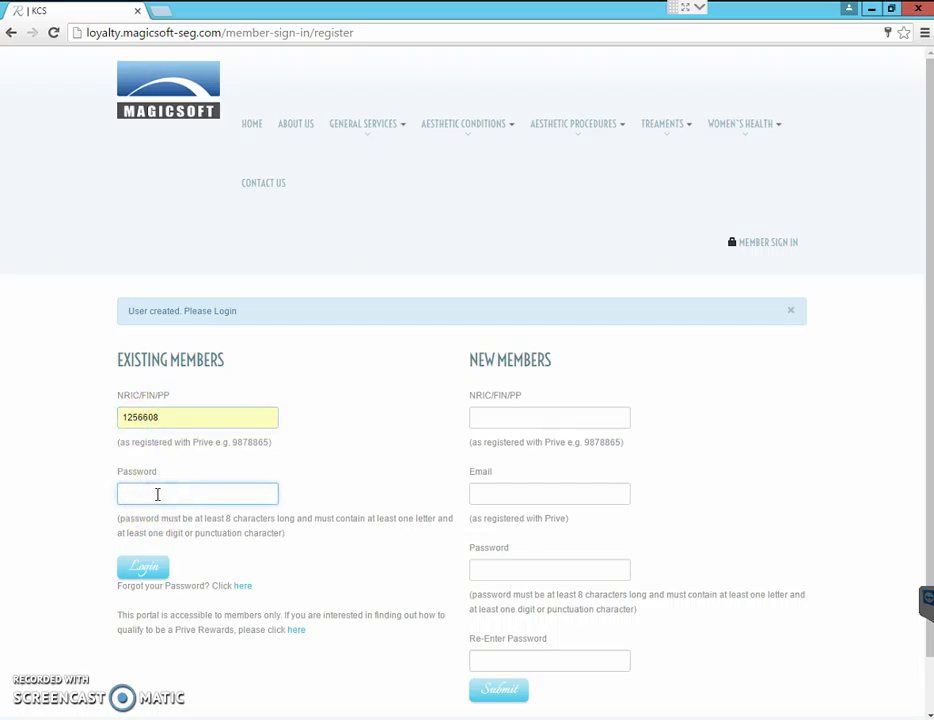
text(******)
text(***)
click(158, 568)
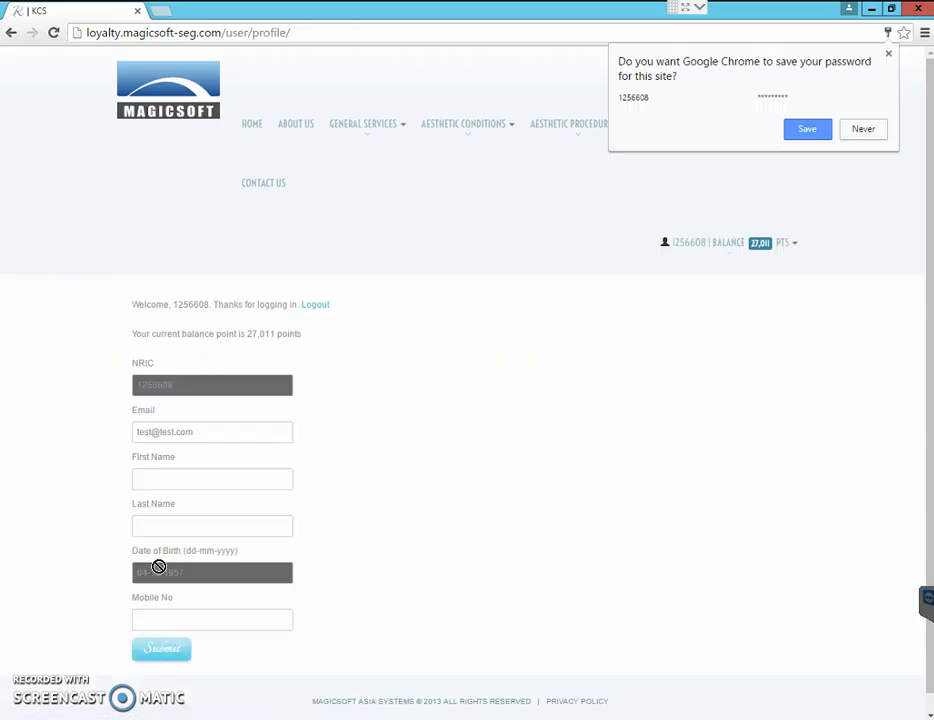
Open the header's points-balance dropdown listing profile, transaction records and logout.
click(203, 545)
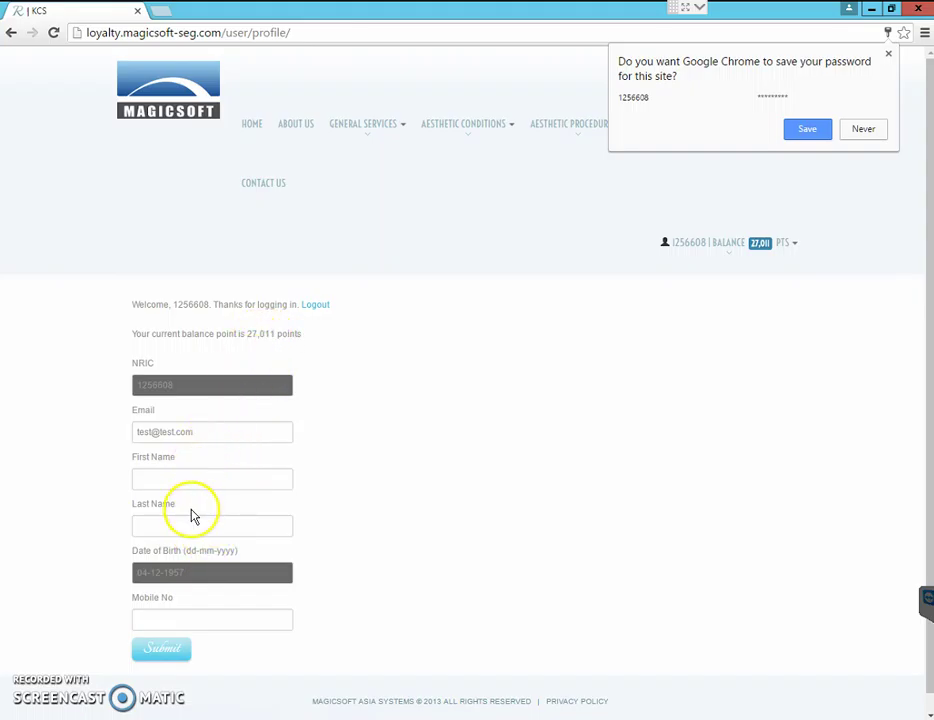
scroll(190, 520, down, 1)
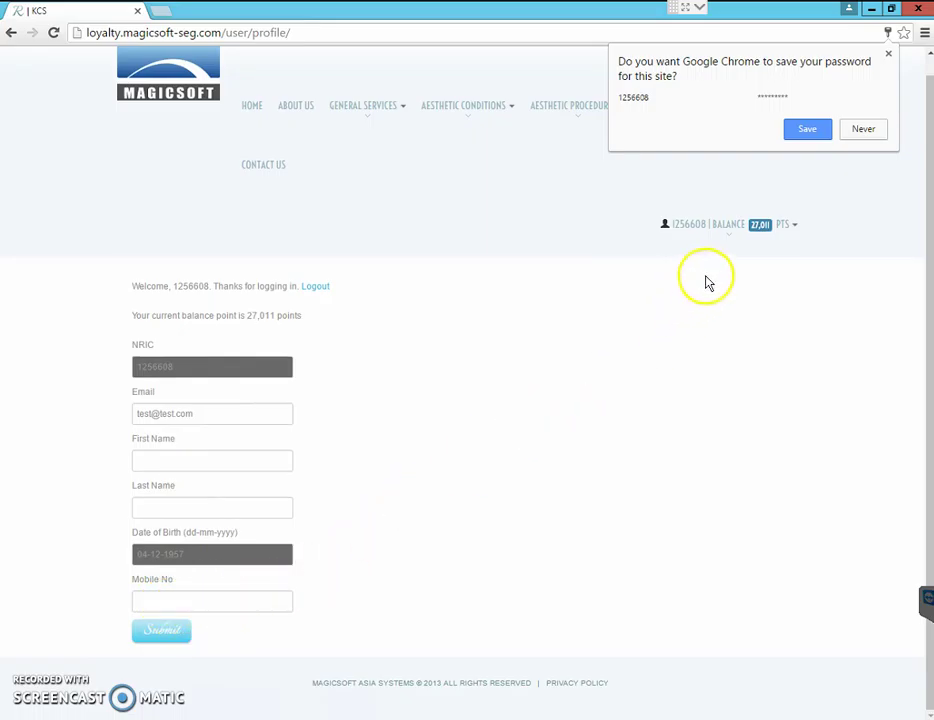
click(750, 238)
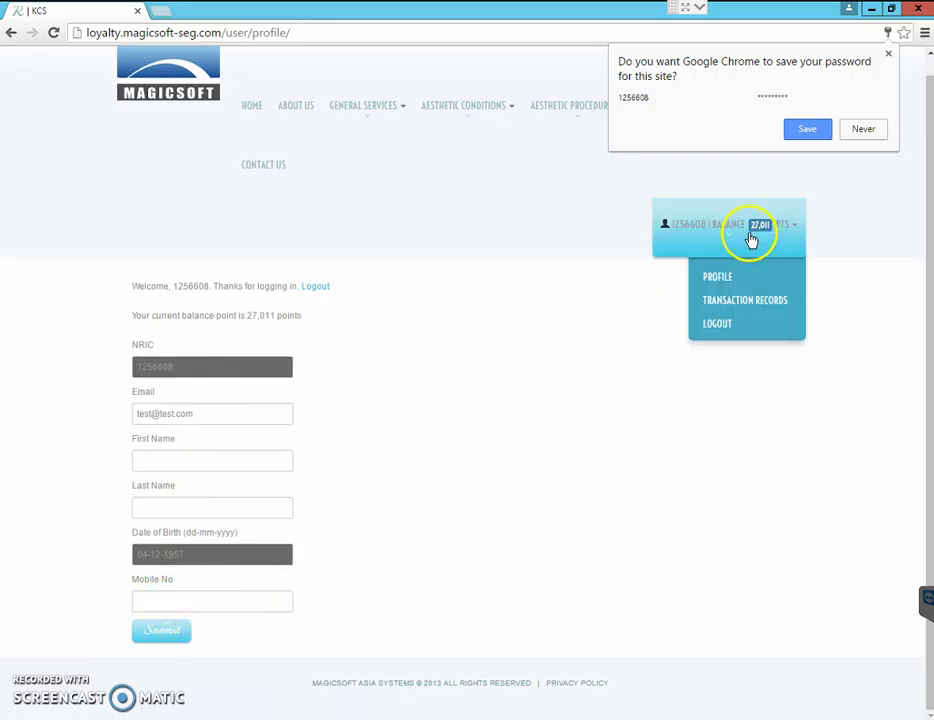
Review transaction records showing the 10,000-point S$200 voucher redemption, then log out.
click(731, 302)
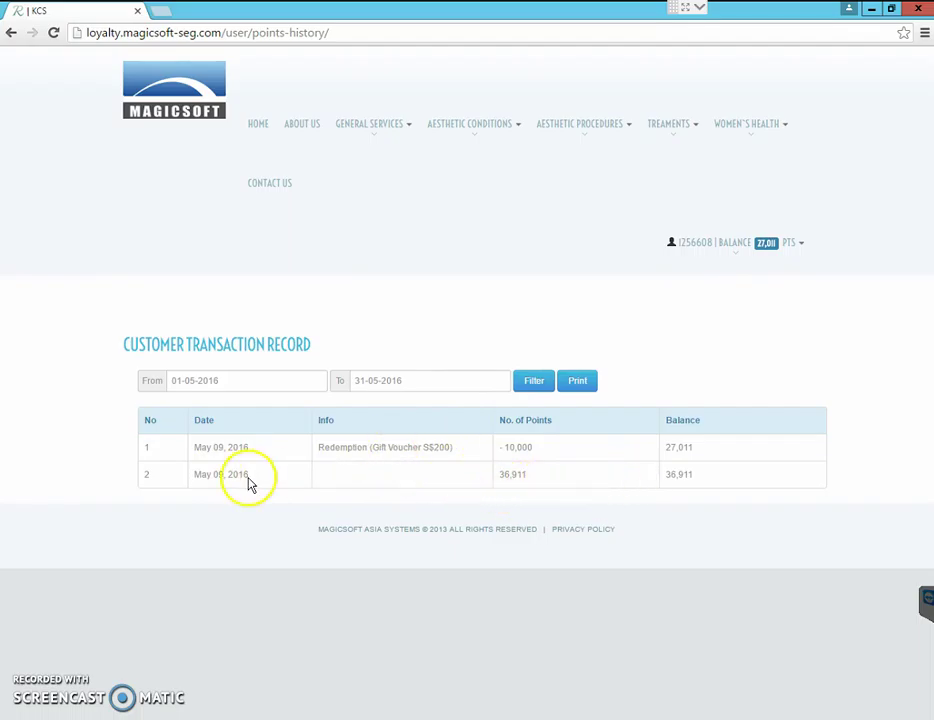
mouse_move(669, 254)
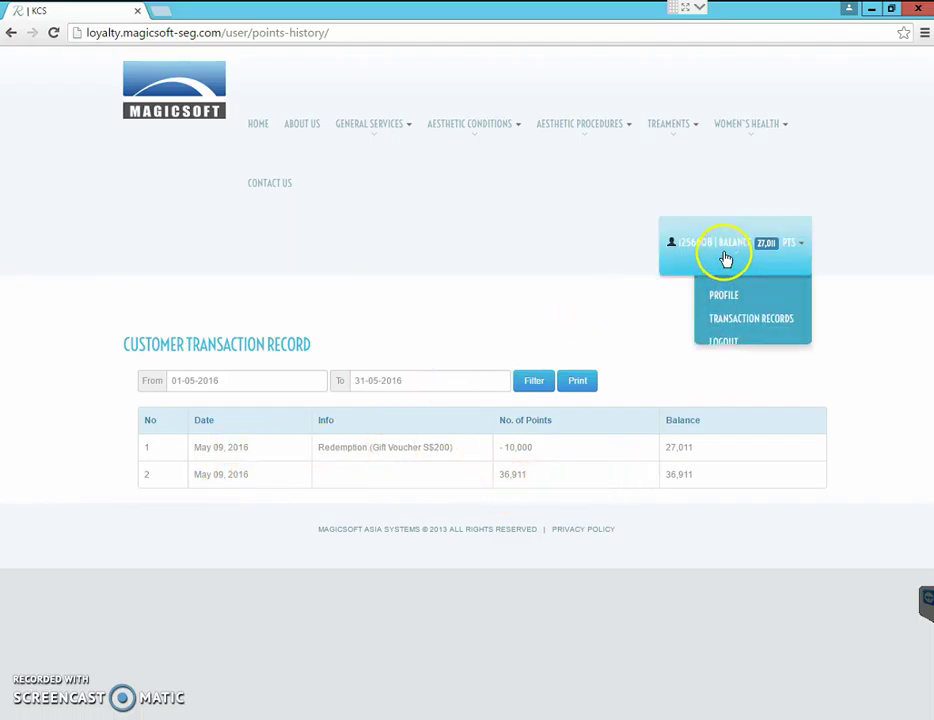
mouse_move(530, 112)
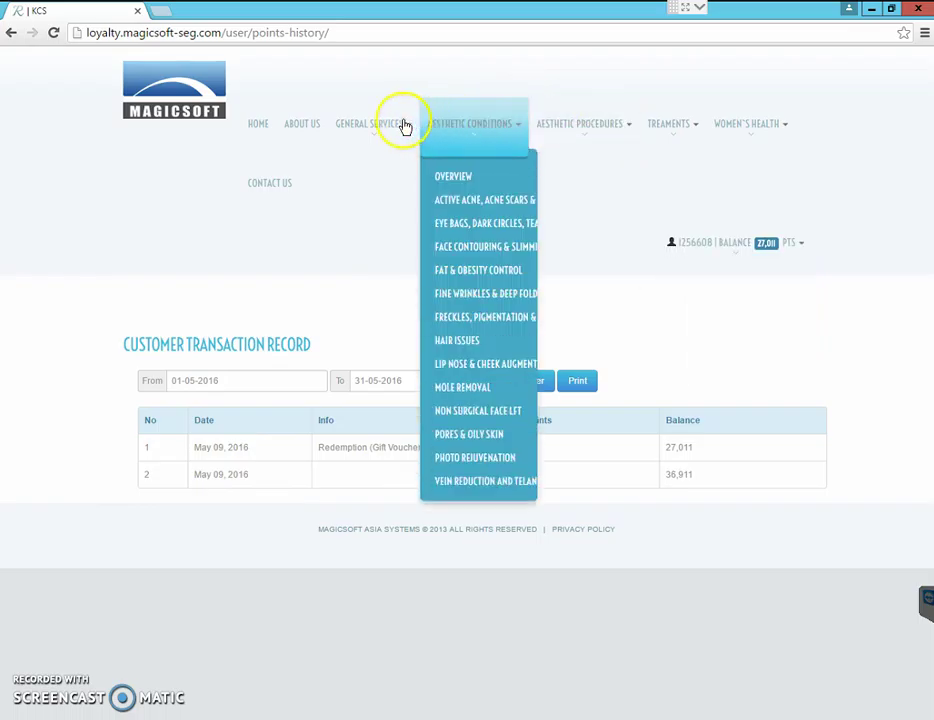
mouse_move(381, 129)
mouse_move(790, 258)
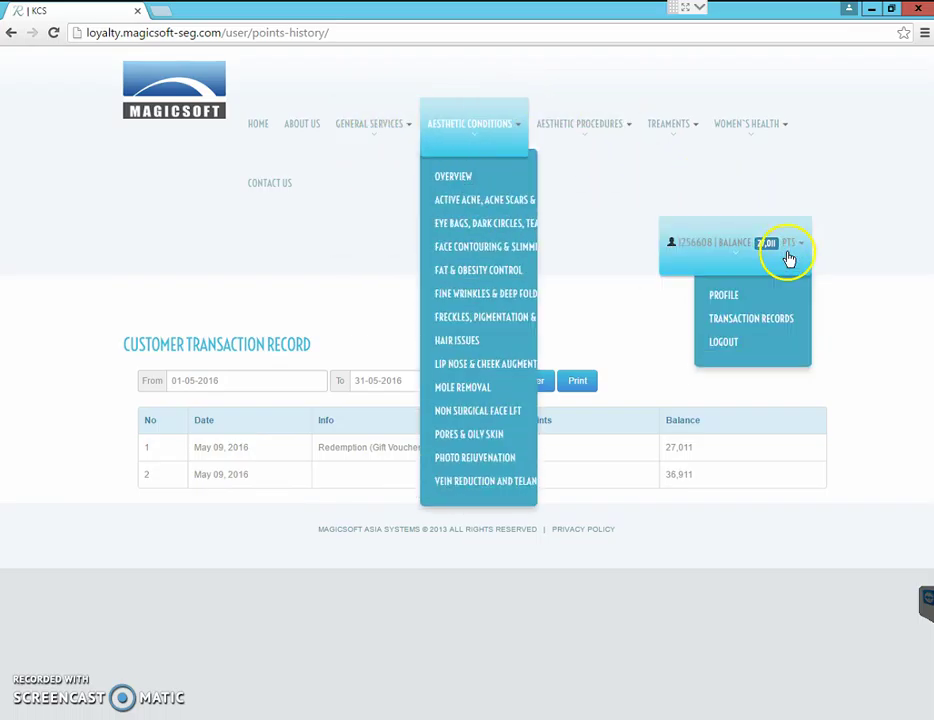
click(750, 348)
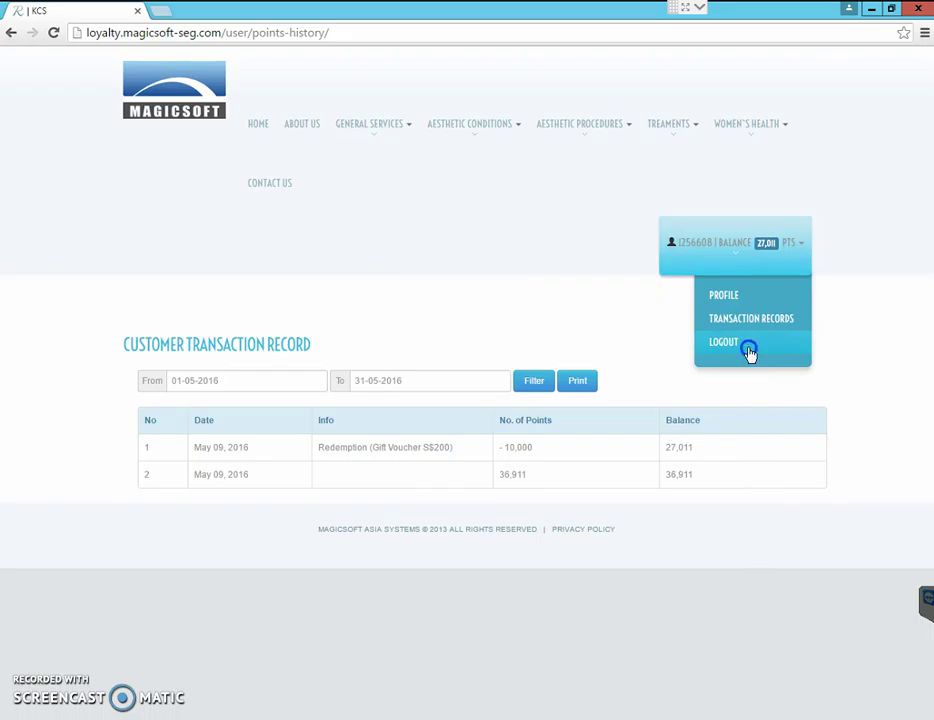
click(739, 522)
click(92, 661)
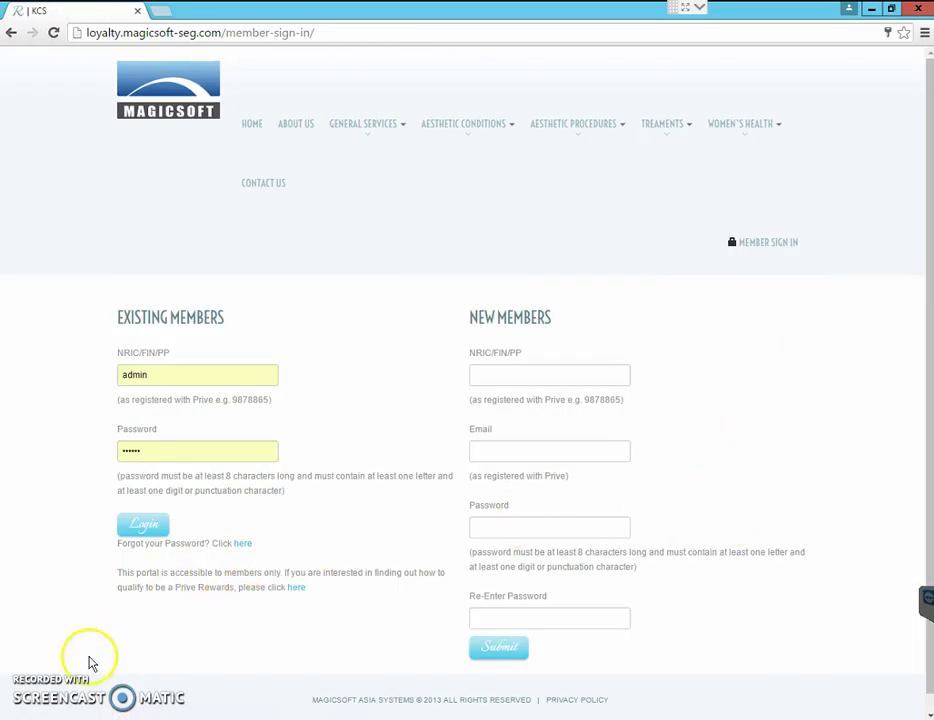